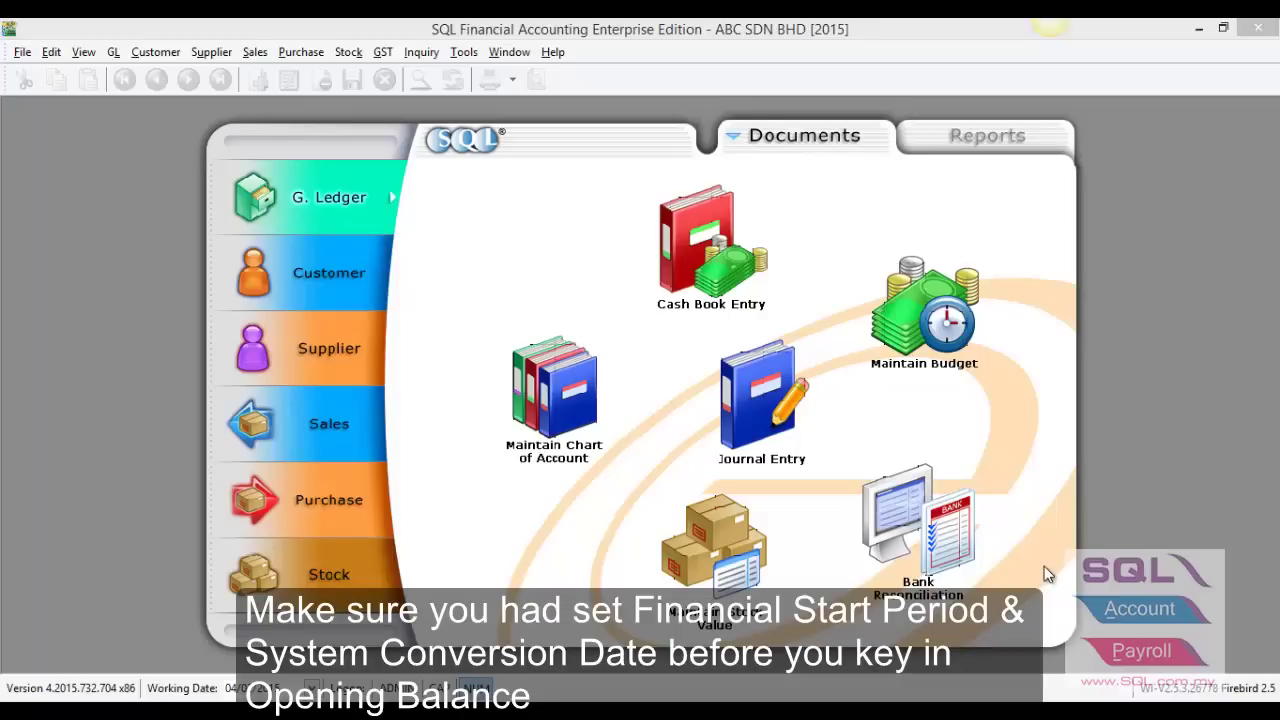
Check the Financial Start Period date in the general ledger options
click(458, 55)
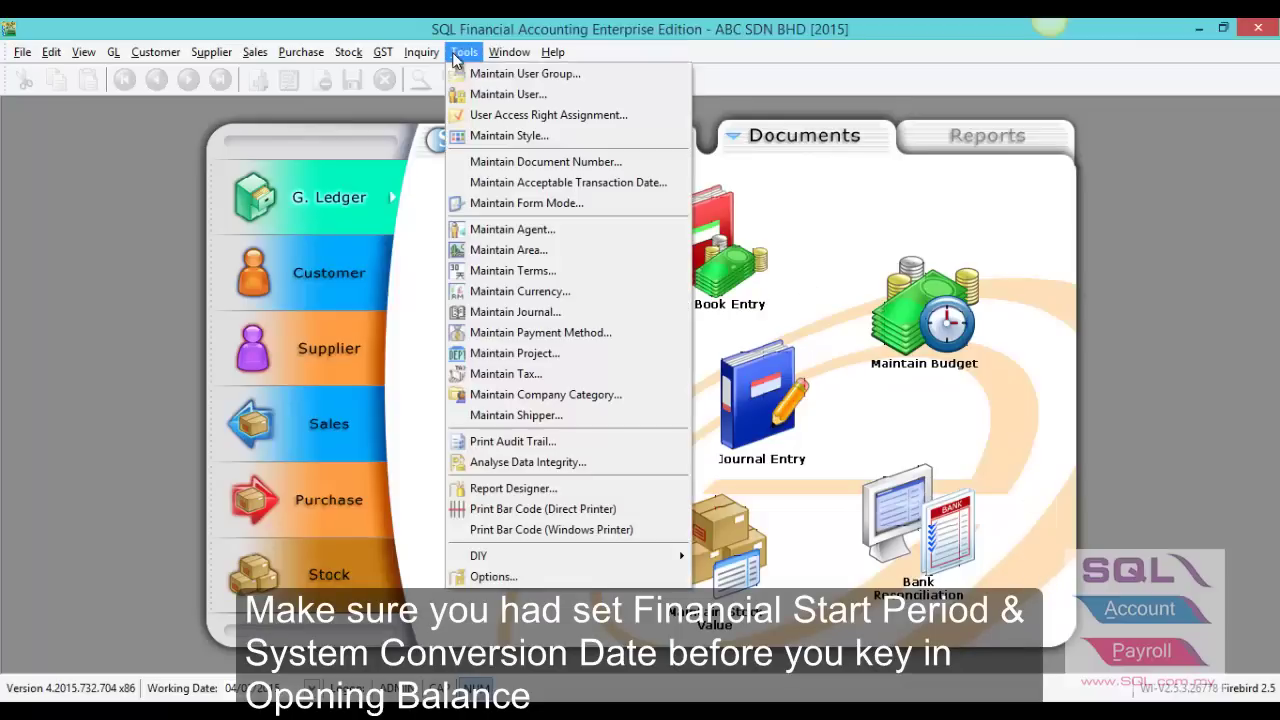
click(490, 577)
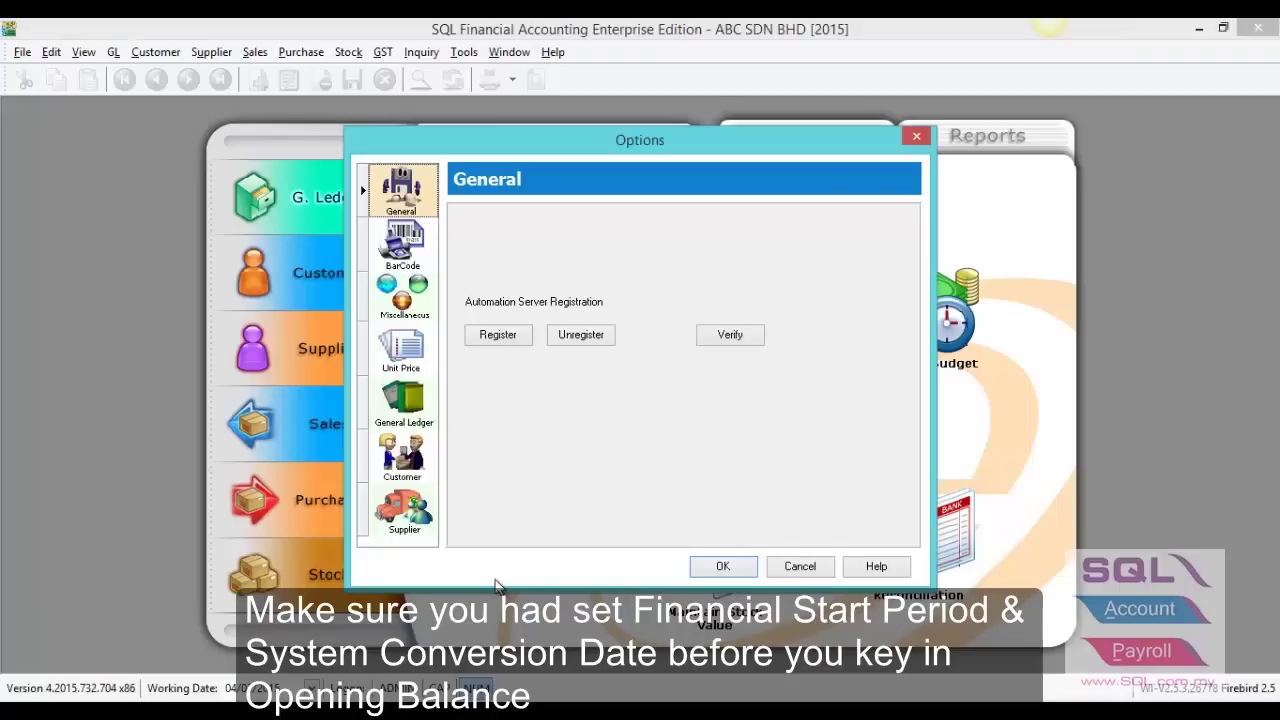
click(414, 402)
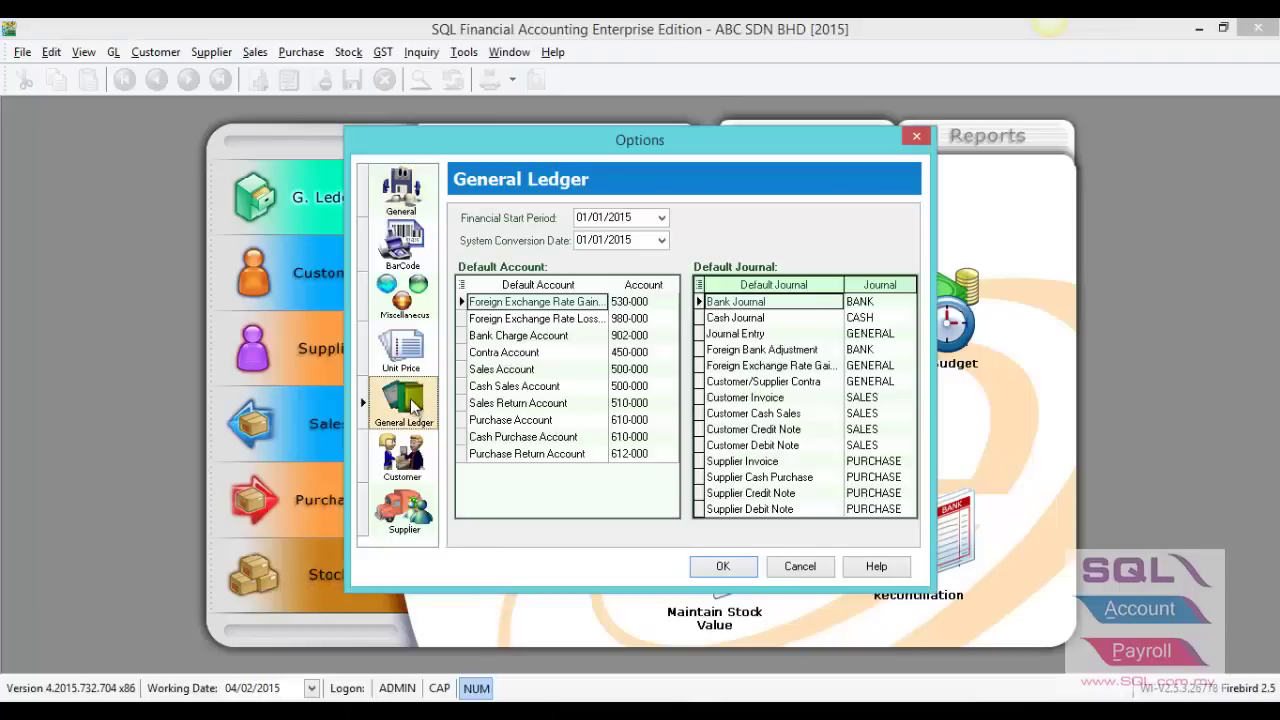
drag(636, 218, 570, 262)
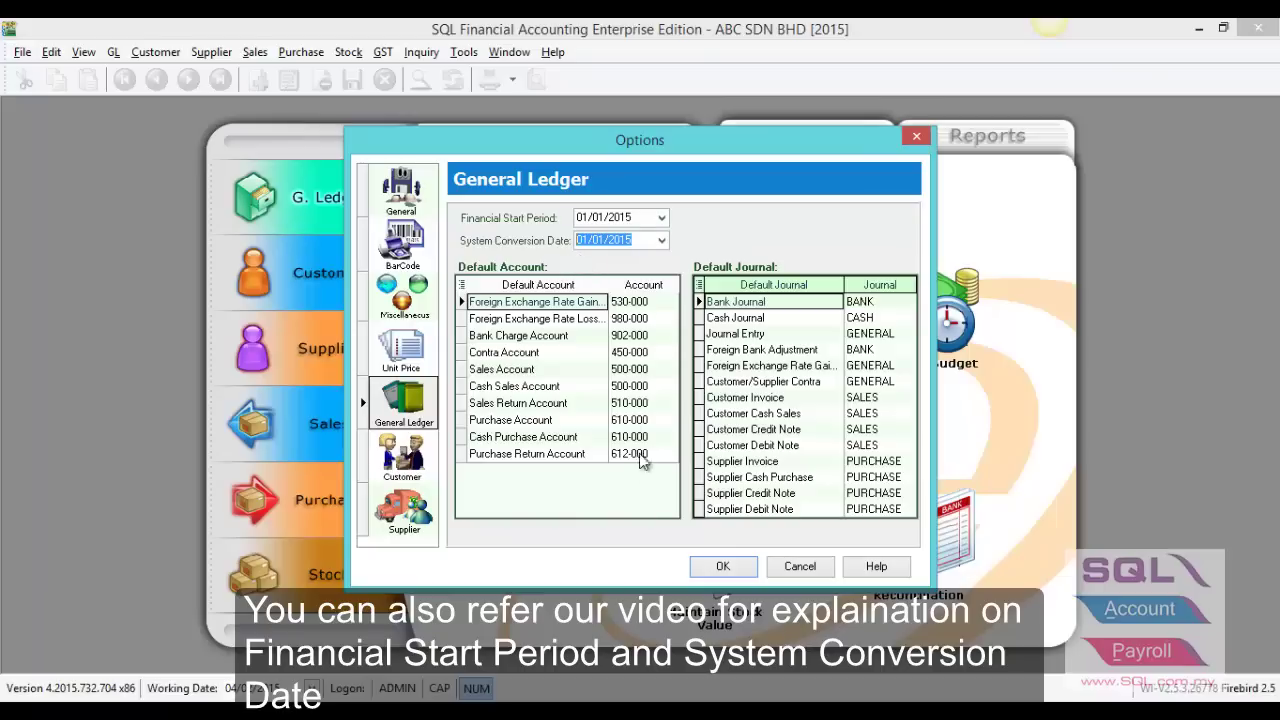
click(726, 567)
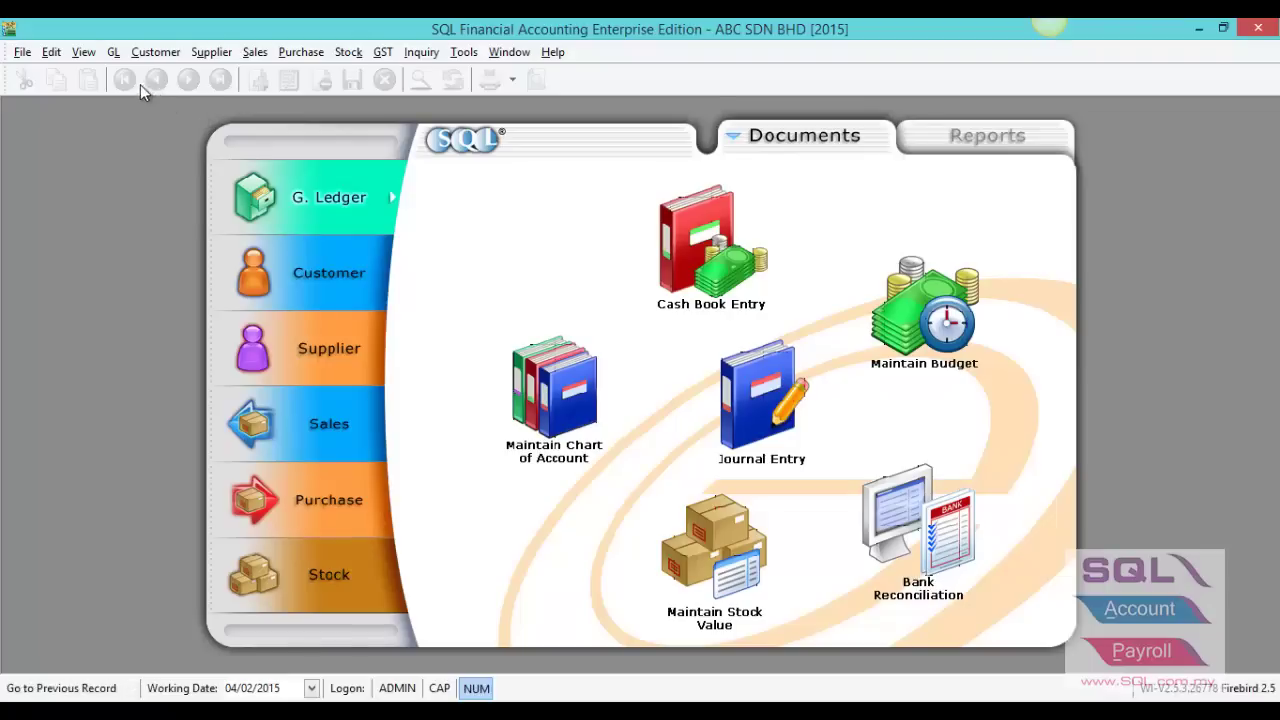
Enter and save a 10,000.00 debit opening balance for Furniture & Fittings 200-200
click(114, 56)
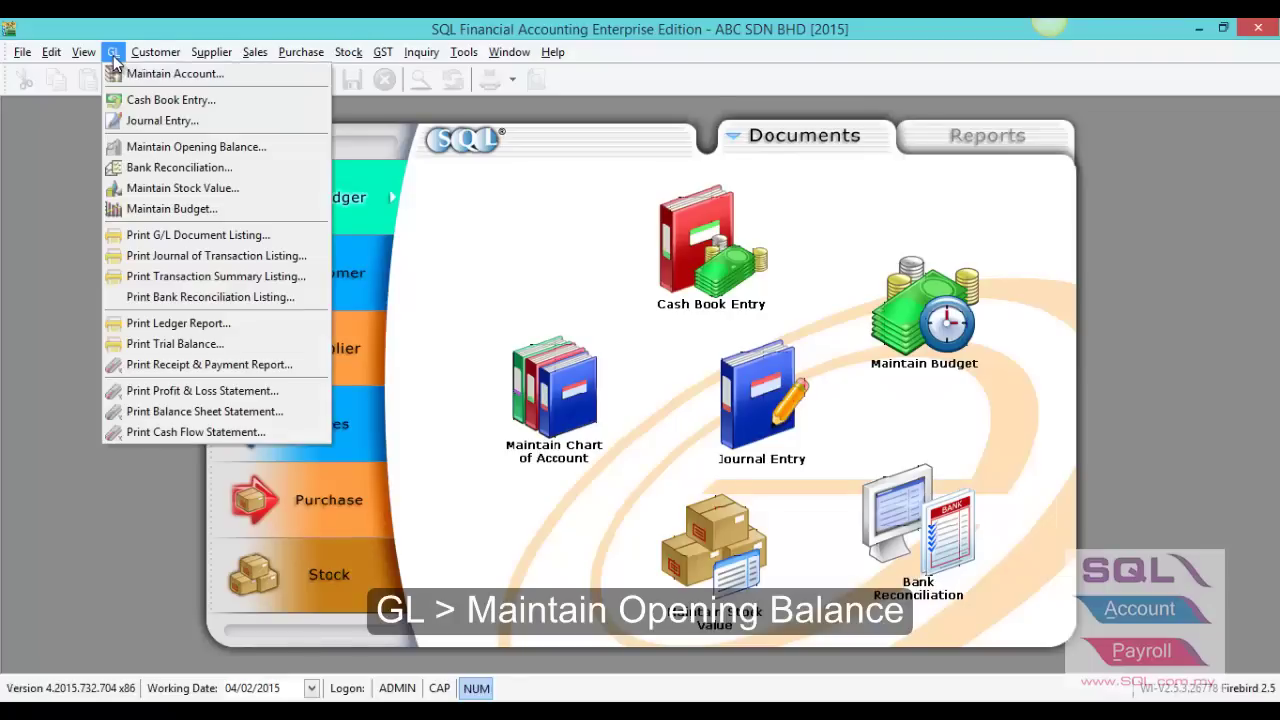
click(130, 150)
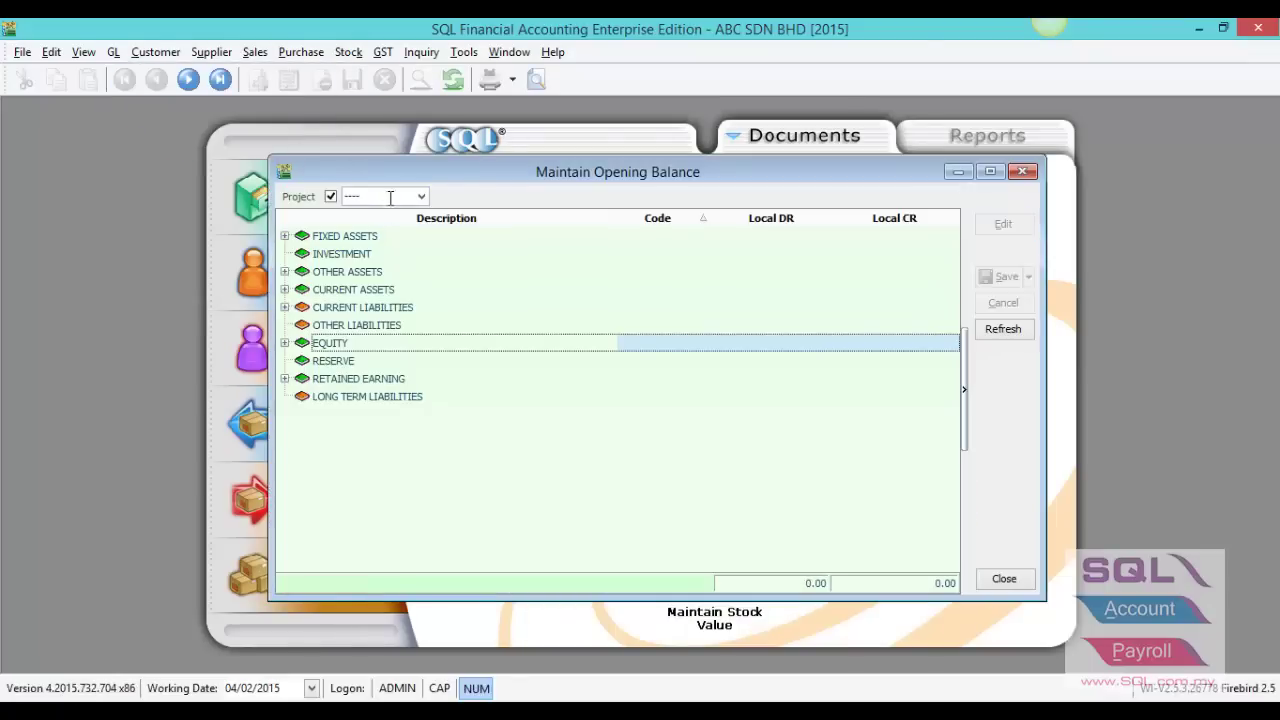
click(285, 236)
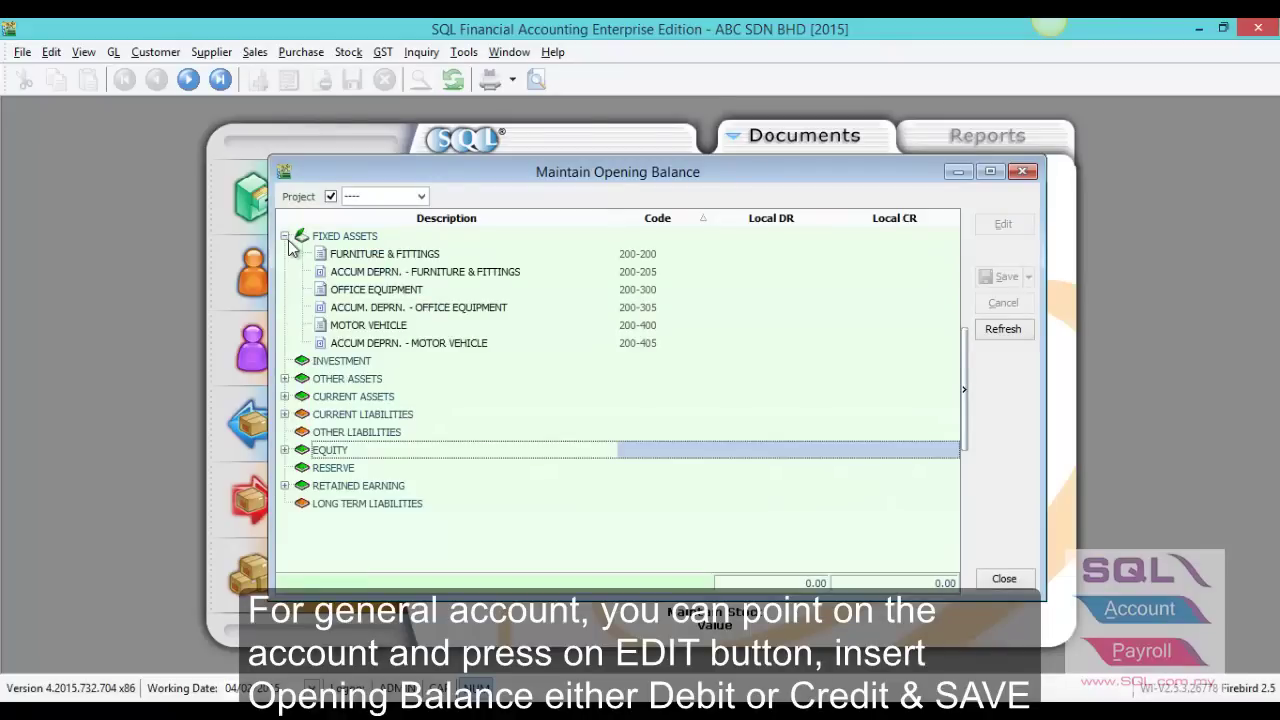
click(356, 256)
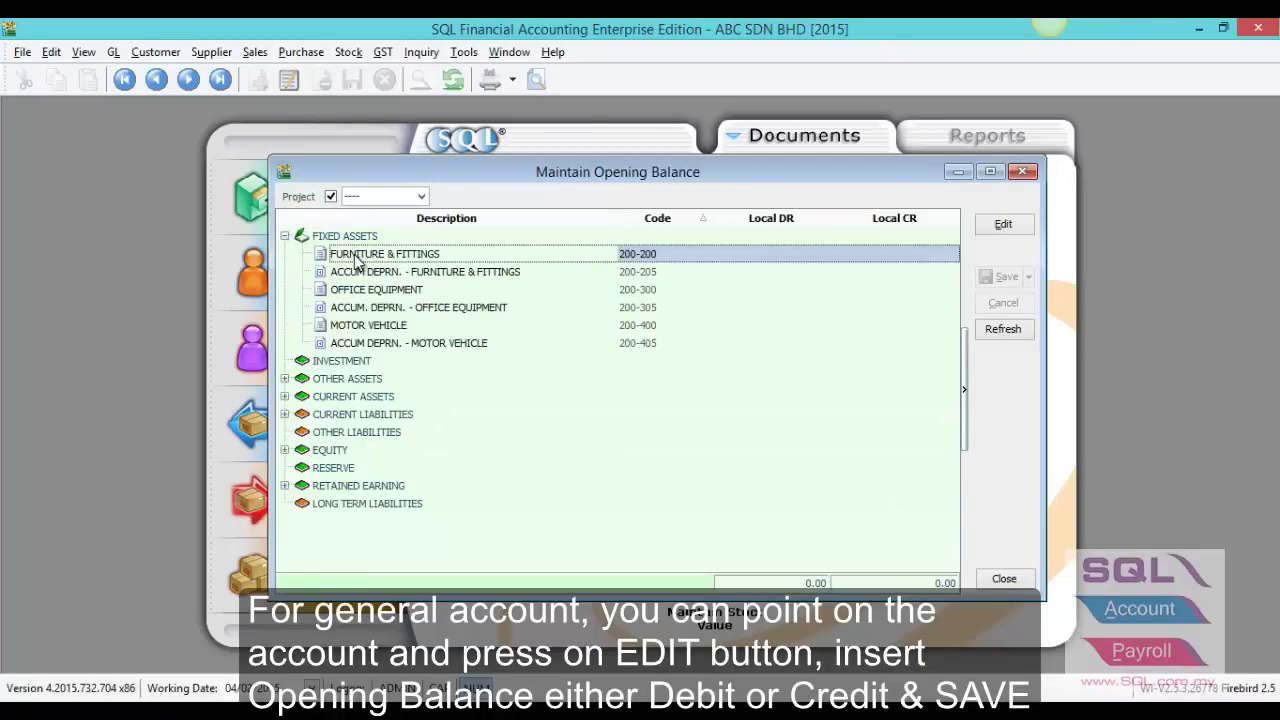
click(746, 253)
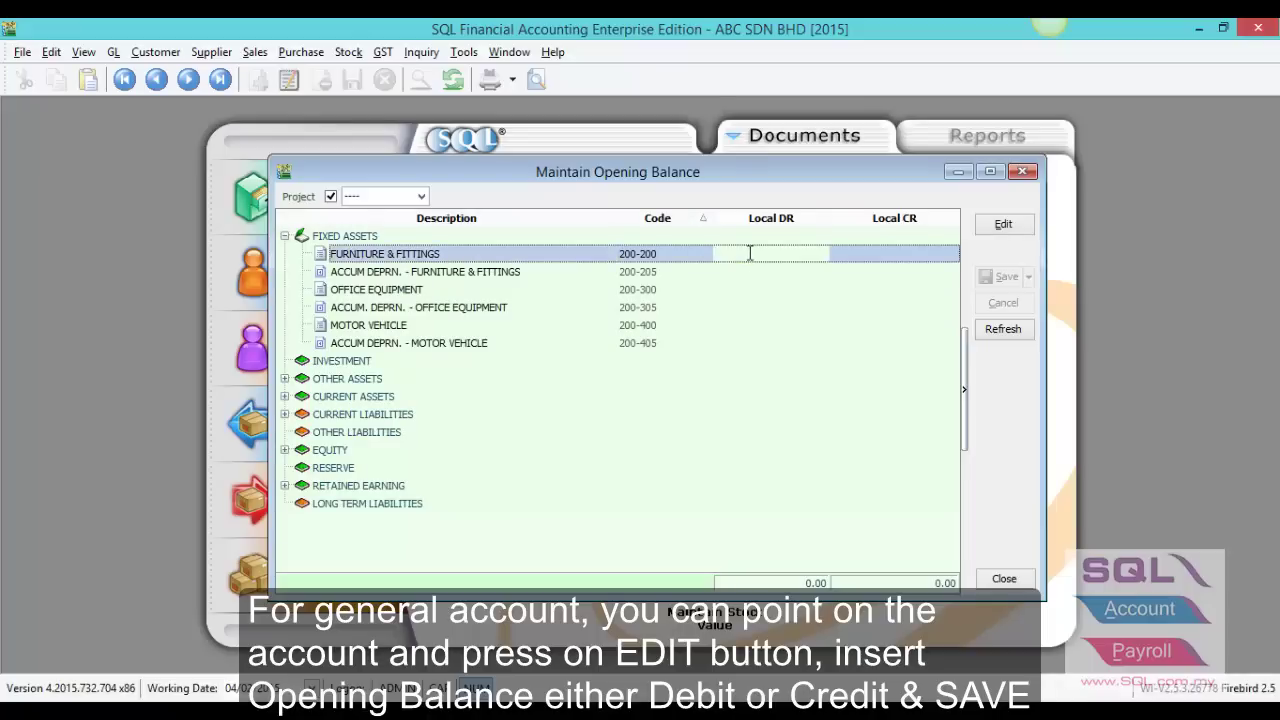
click(819, 251)
text(10000)
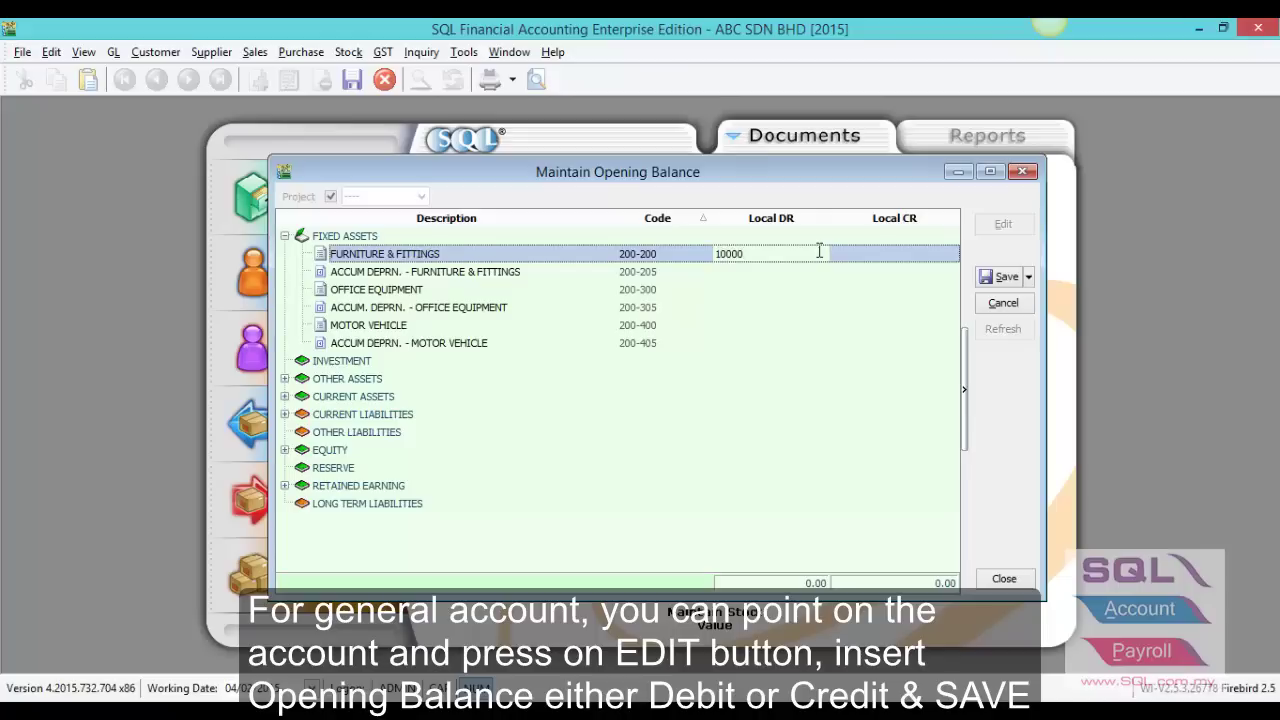
key(ctrl+s)
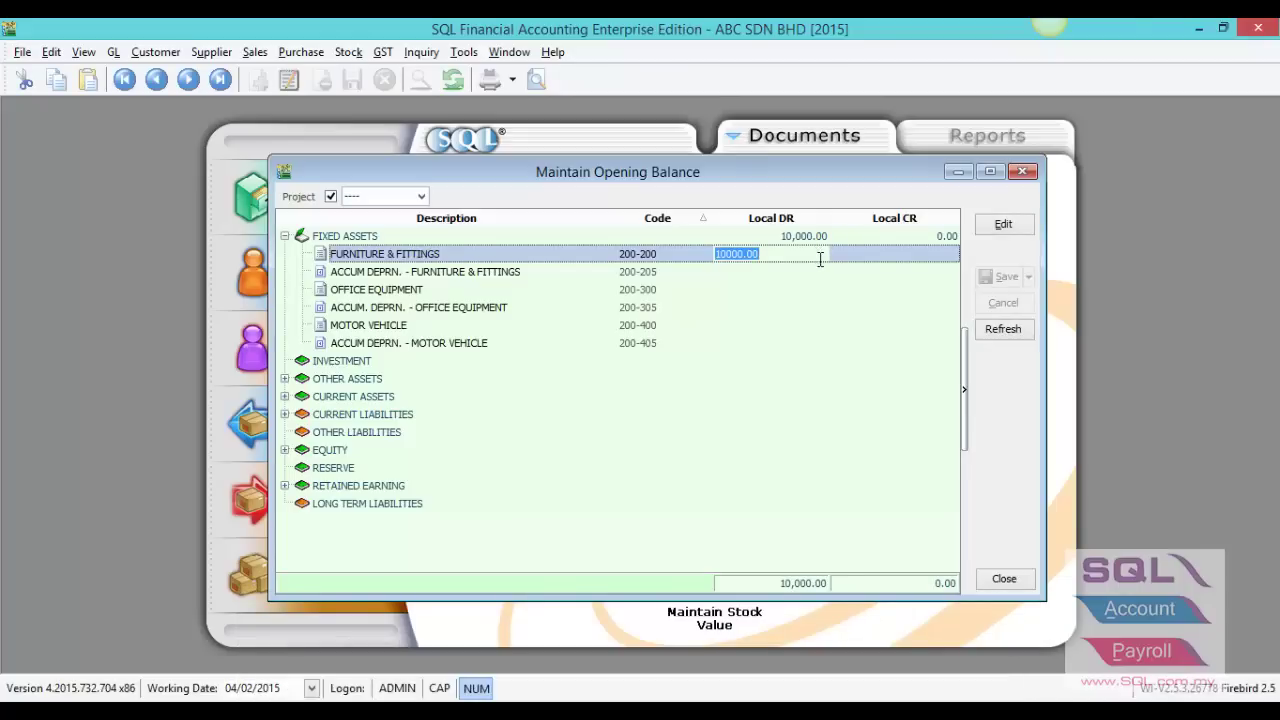
Enter and save a 1,000.00 credit for its accumulated depreciation 200-205
click(863, 272)
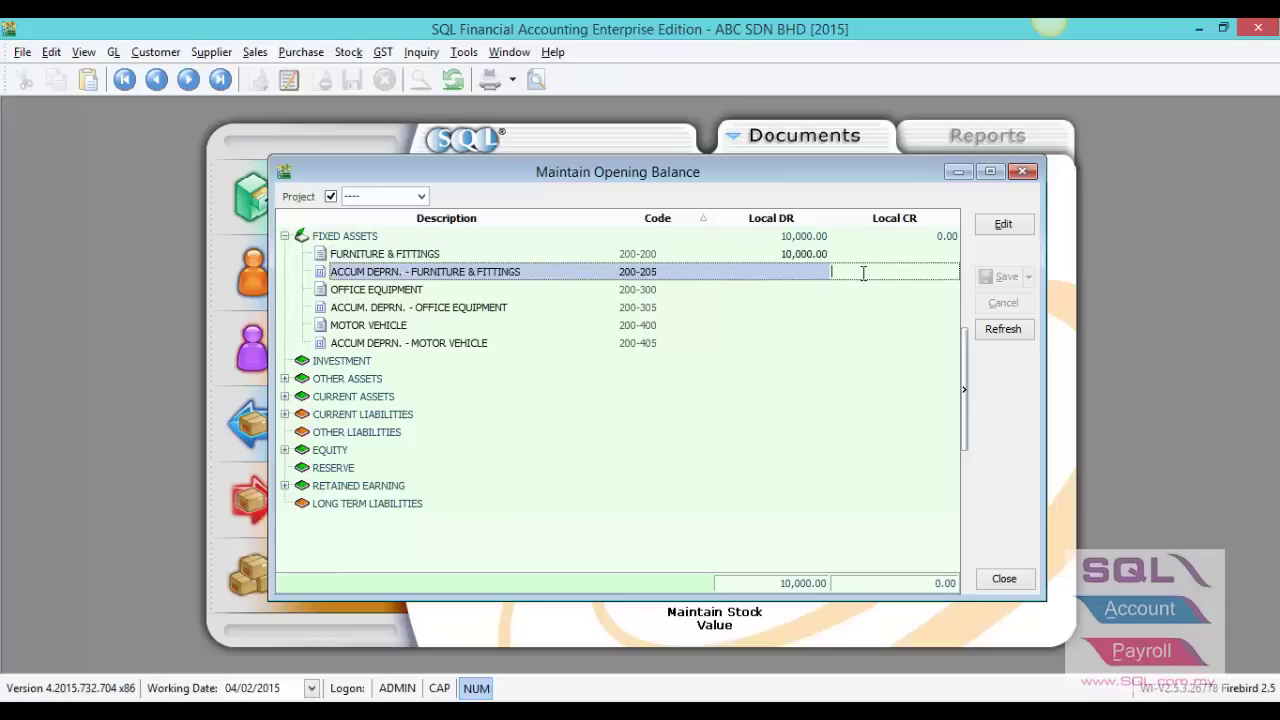
text(1000)
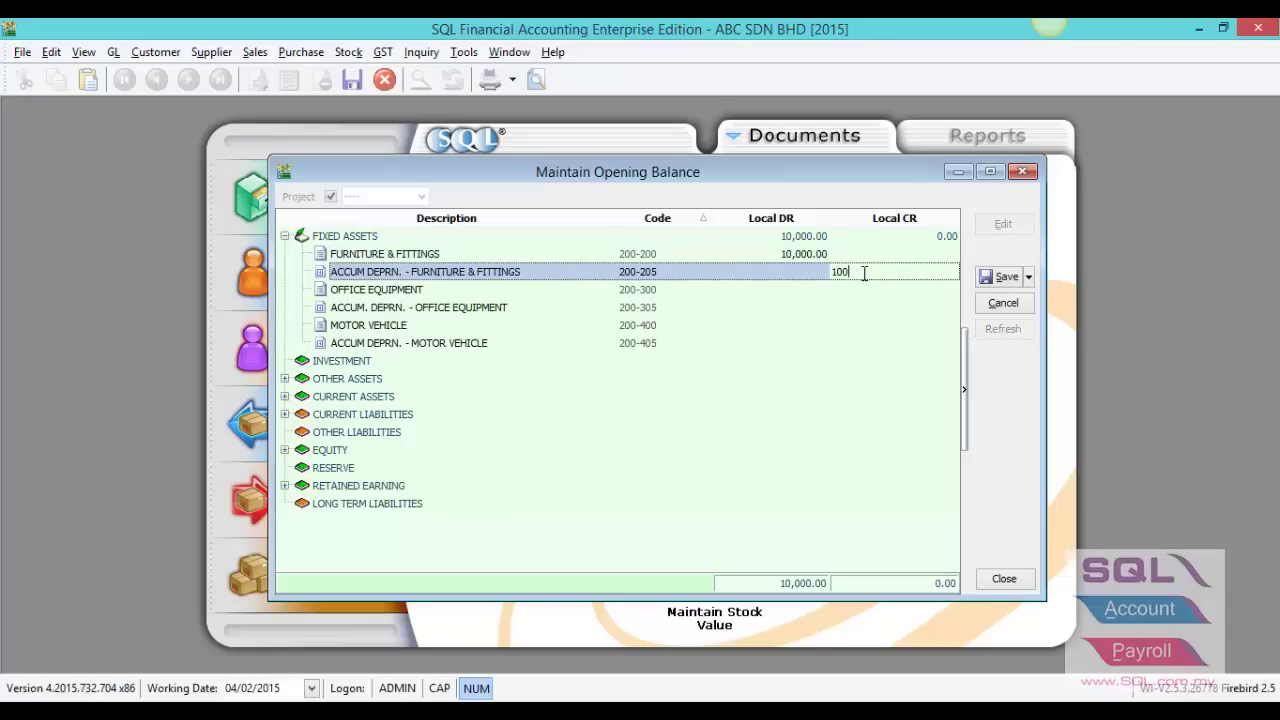
key(ctrl+s)
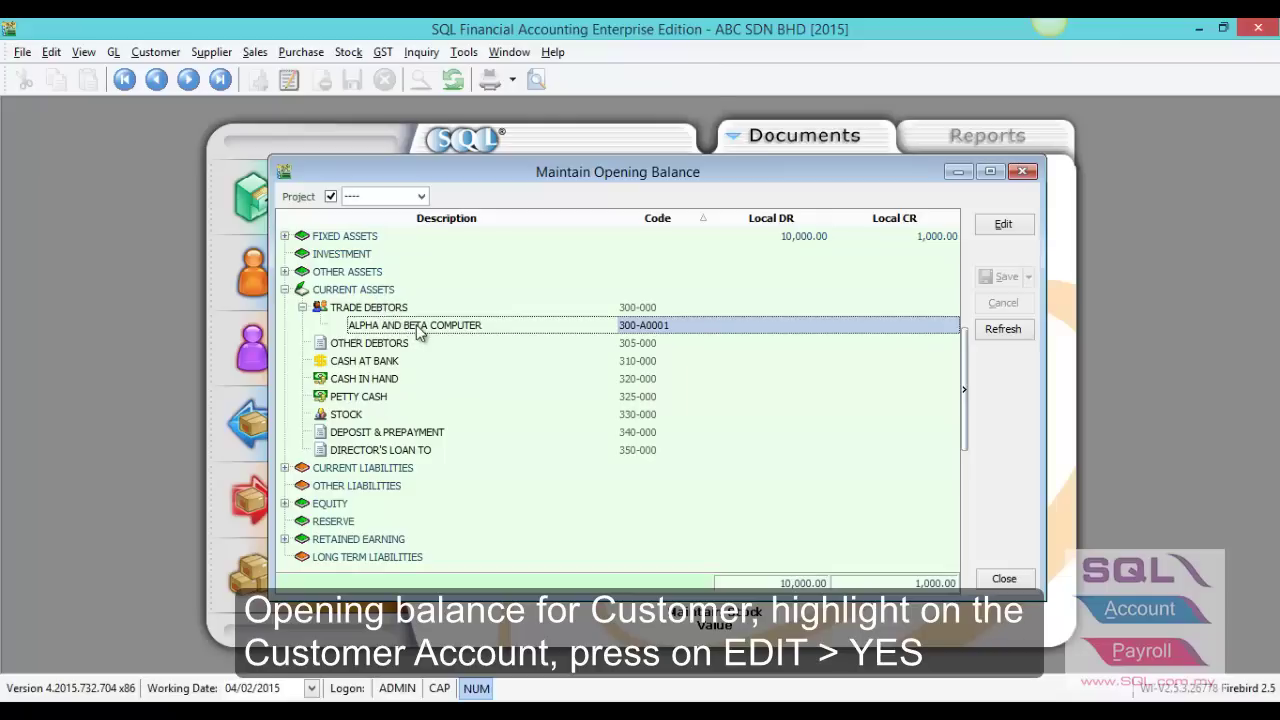
Start a past invoice for ALPHA AND BETA COMPUTER, customer 300-A0001
click(764, 321)
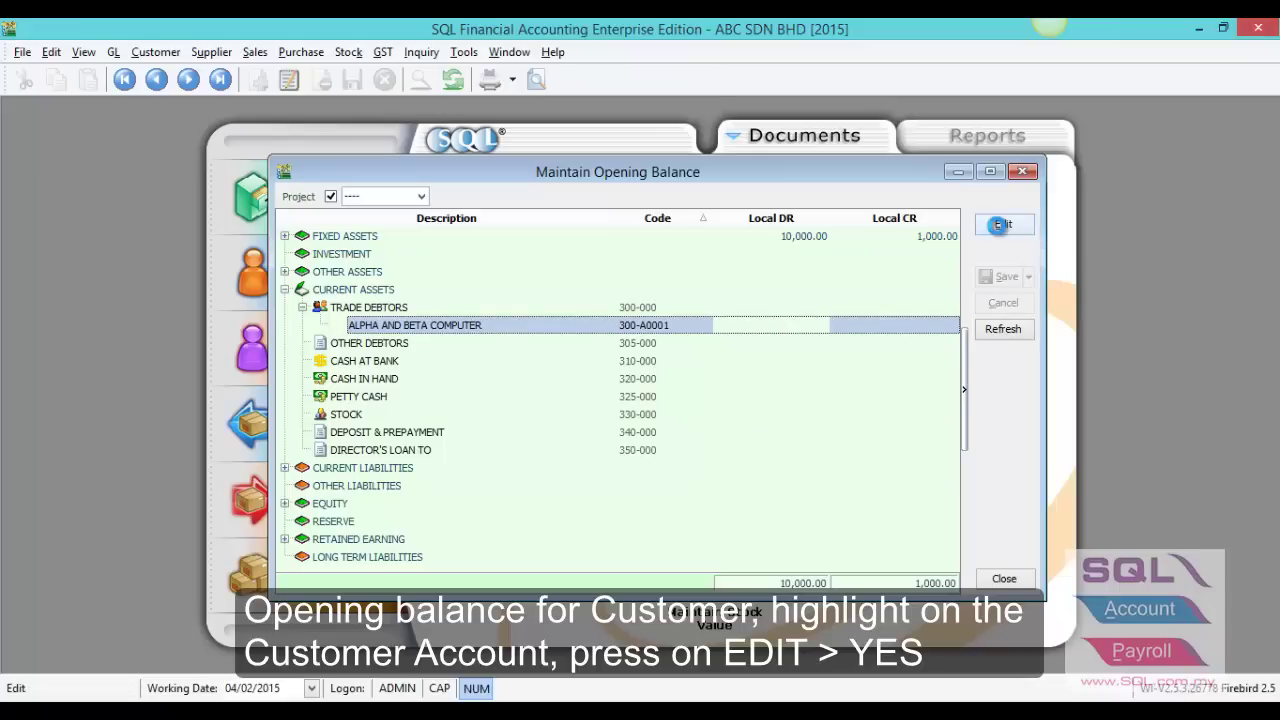
click(1001, 224)
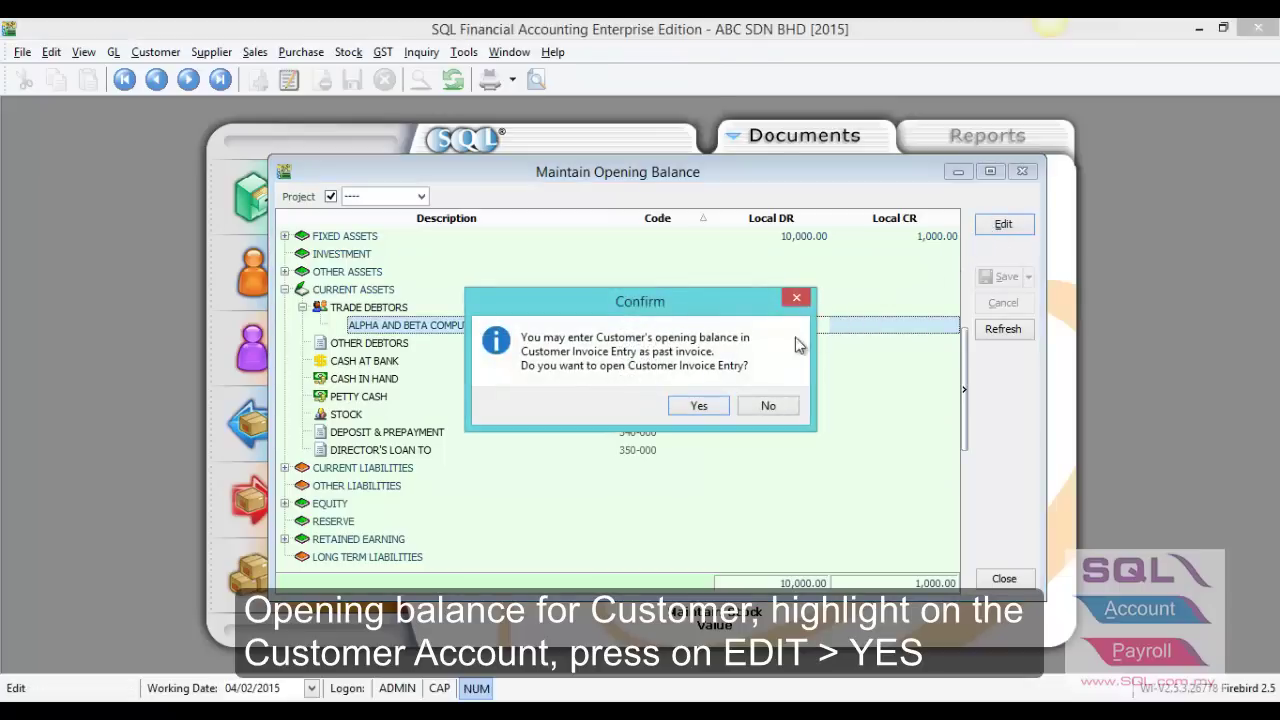
click(717, 406)
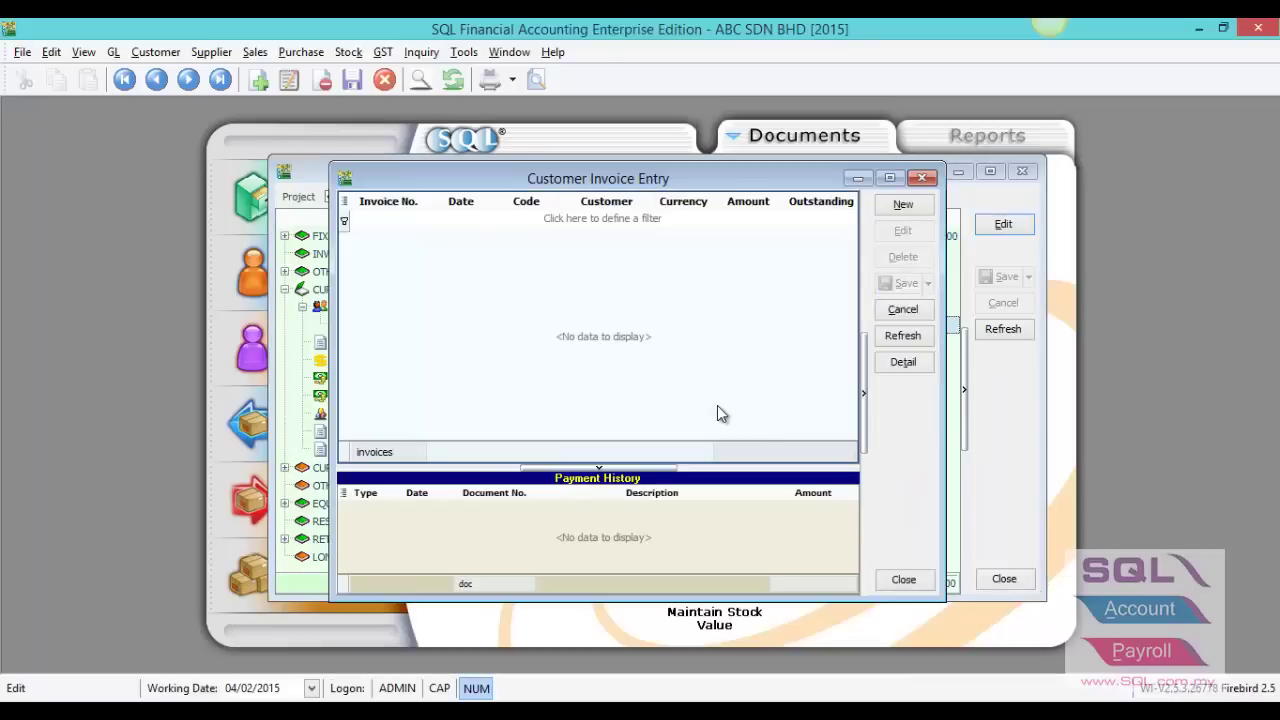
click(921, 212)
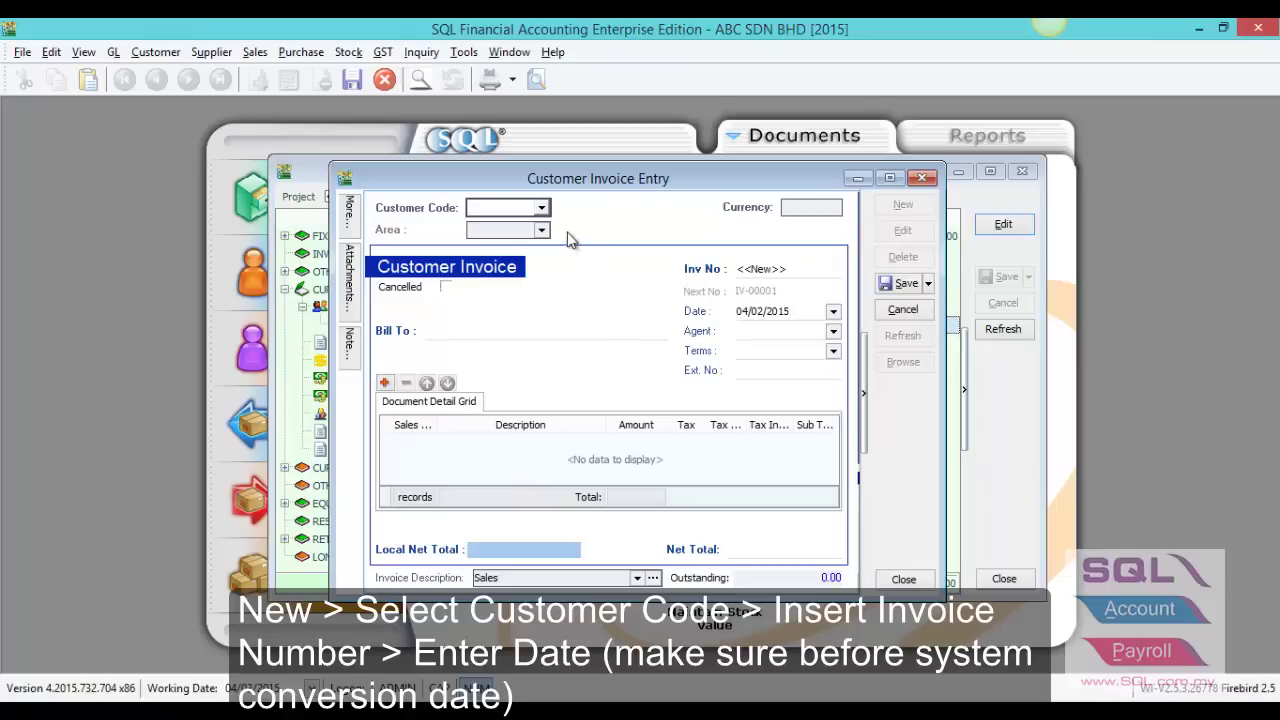
click(547, 214)
click(548, 248)
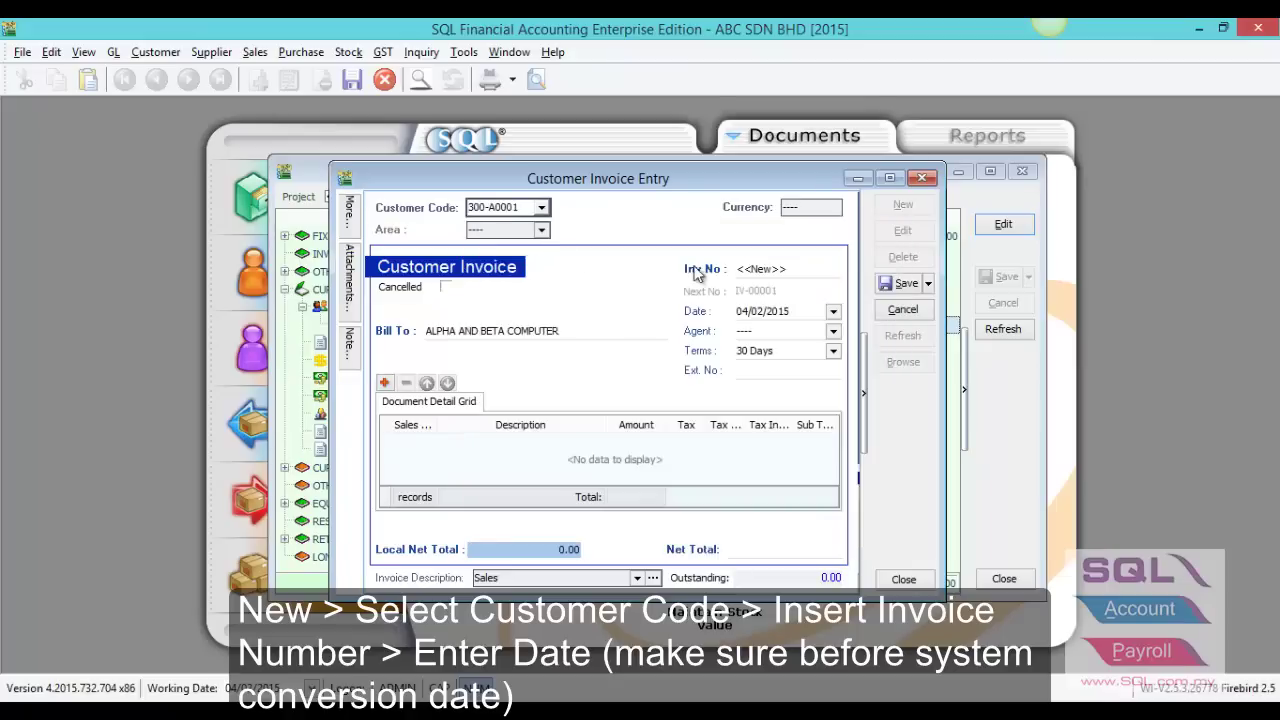
Fill in the invoice number, date 31/12/2014 and total 5,000.00, then save it
click(742, 268)
text(00-A)
text(0001)
click(790, 311)
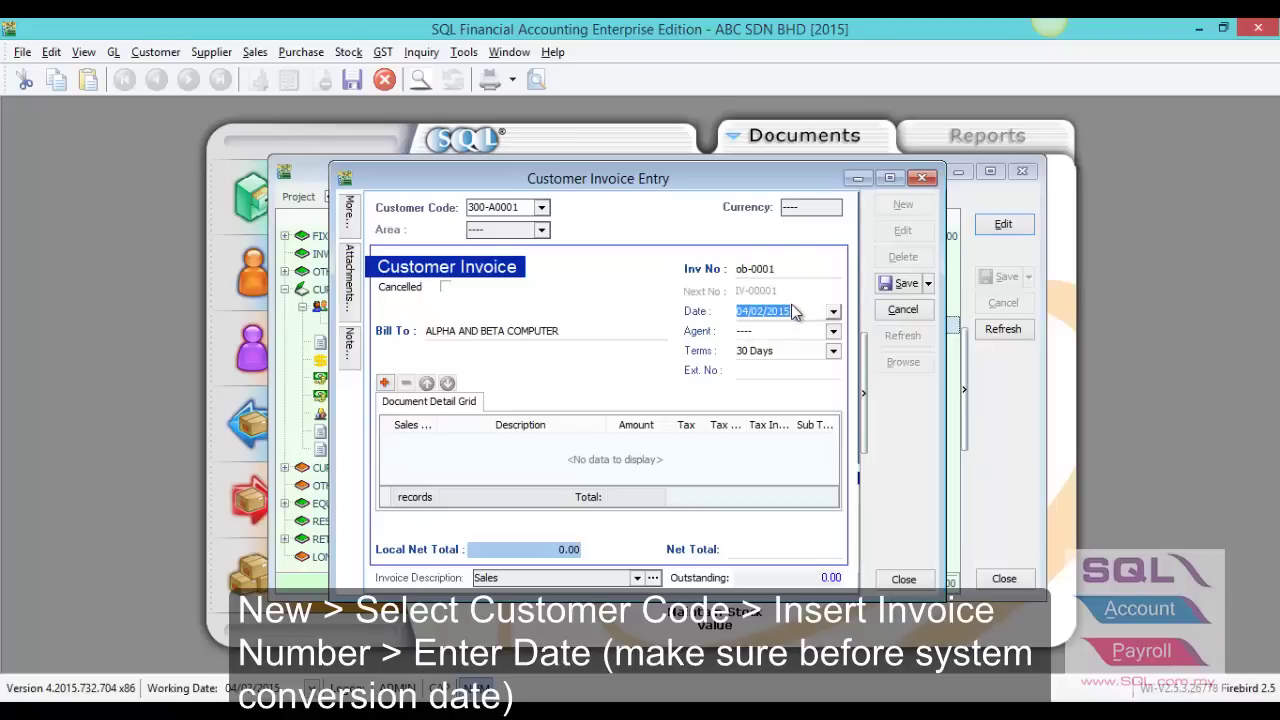
text(31/12/2014)
key(Tab)
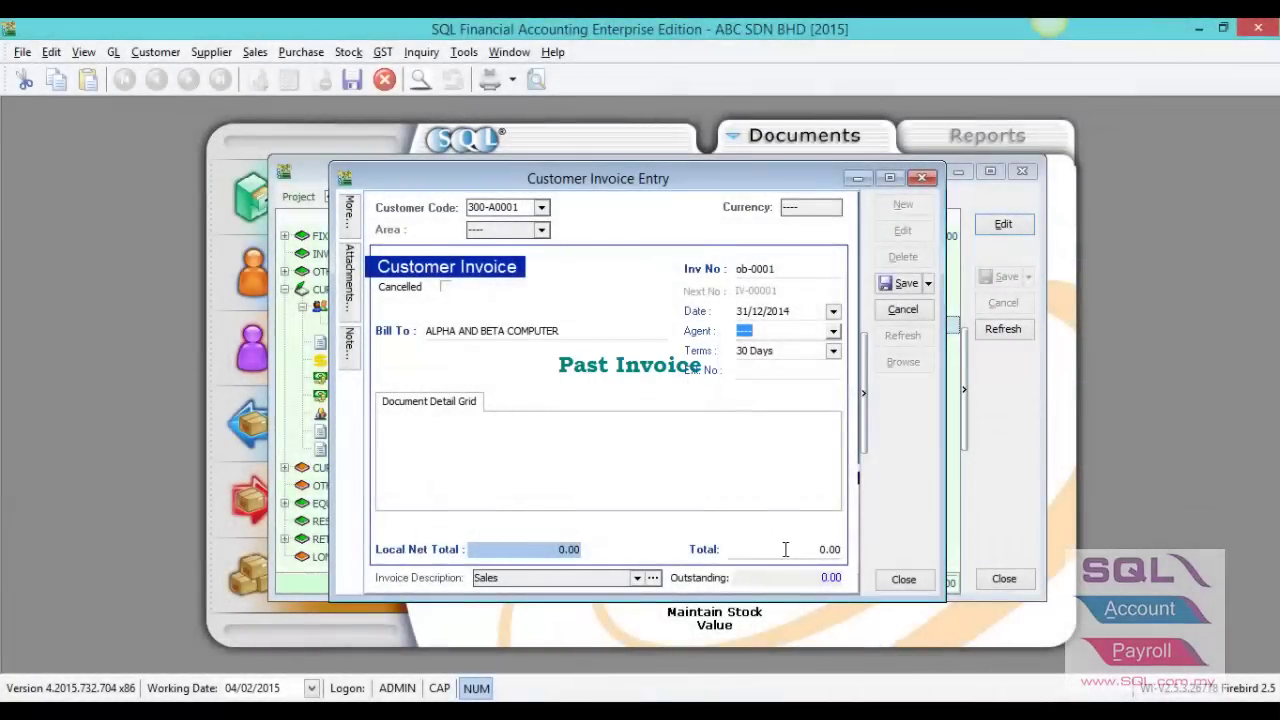
click(785, 549)
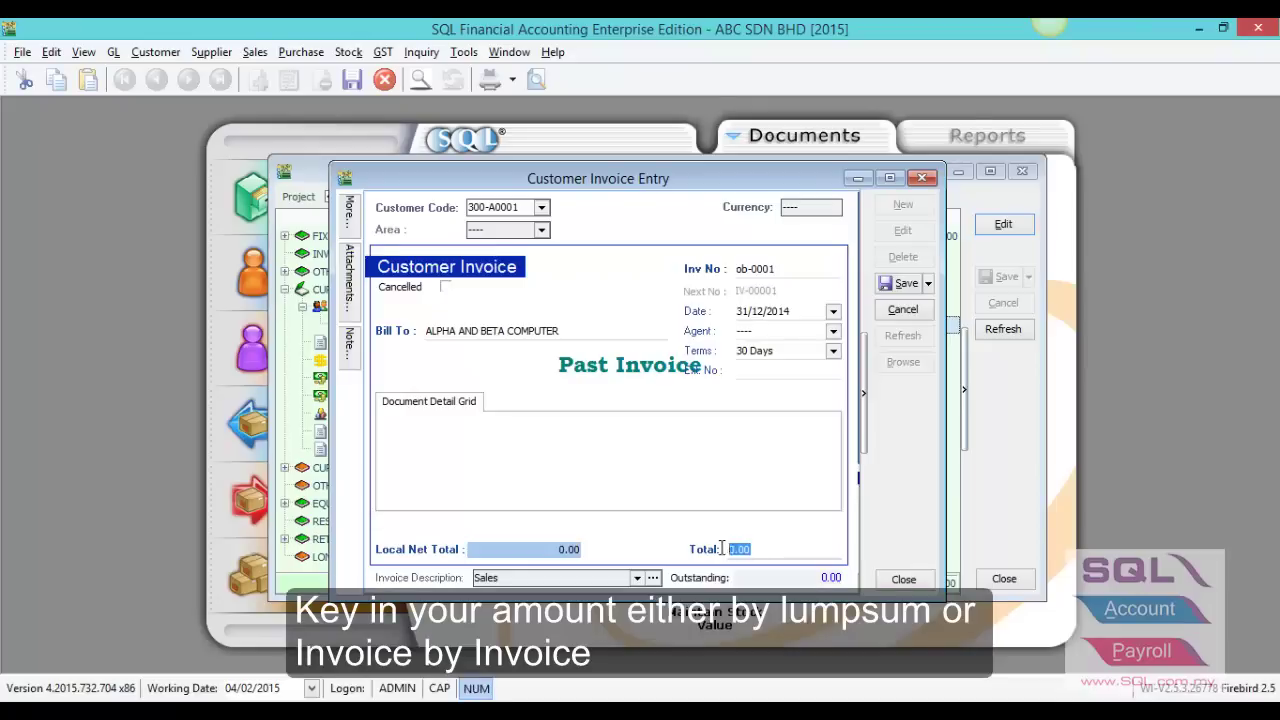
text(5000)
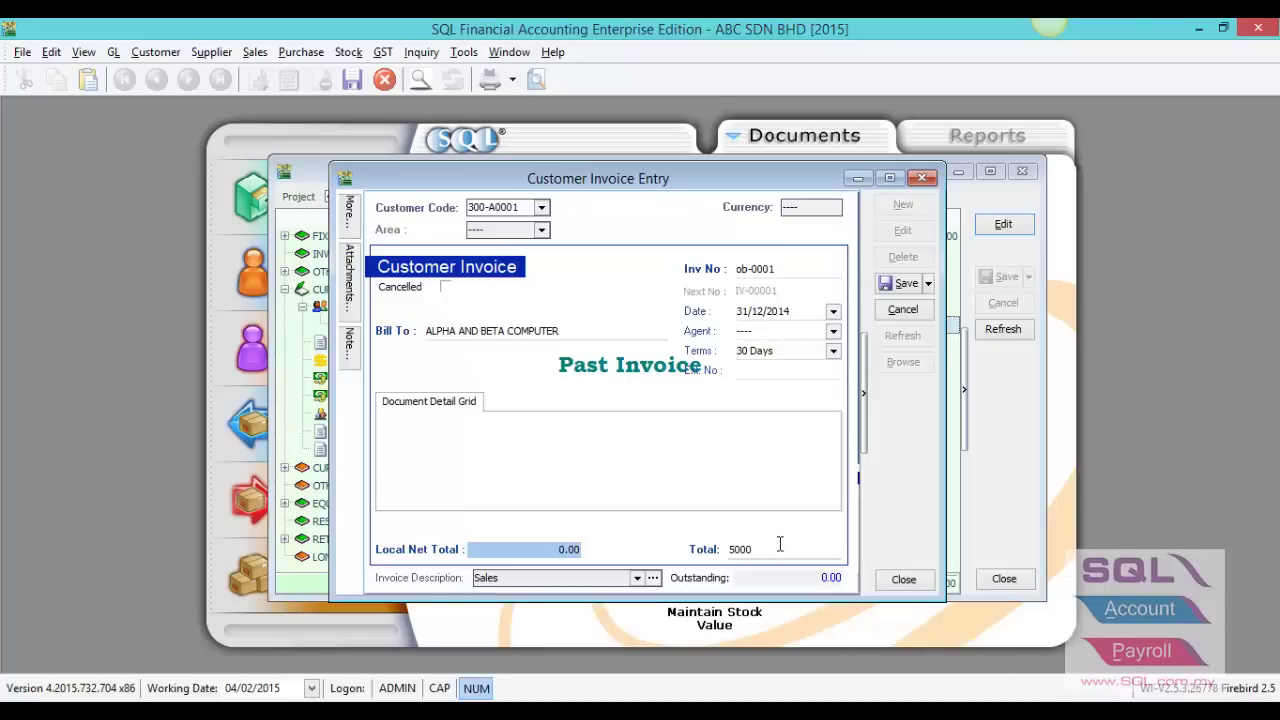
click(906, 284)
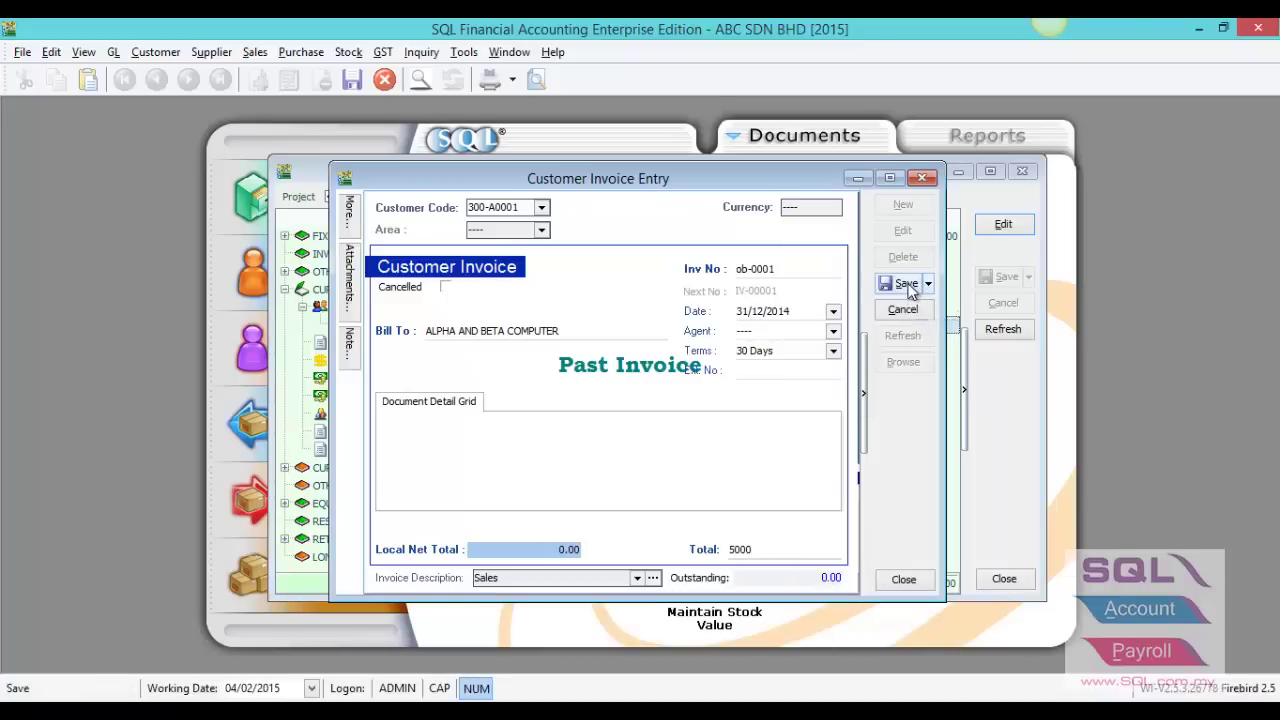
click(924, 180)
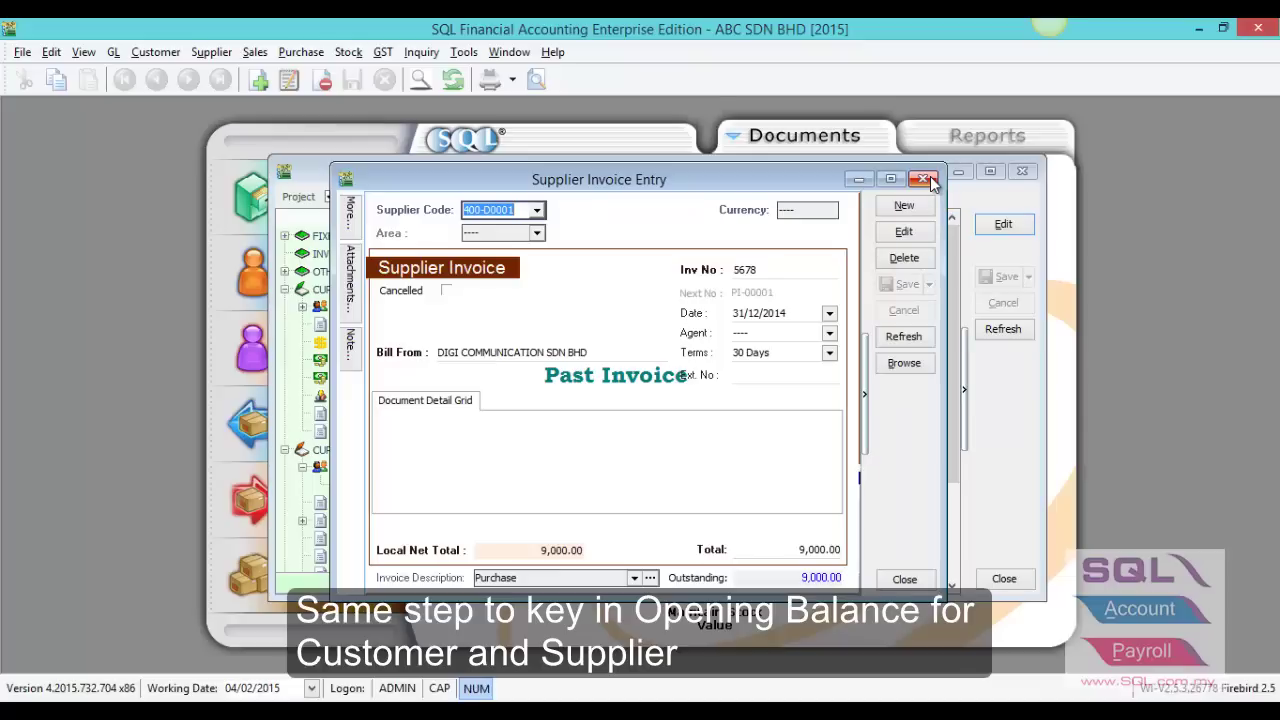
Close the supplier invoice and refresh the opening balance list to show the new totals
click(926, 179)
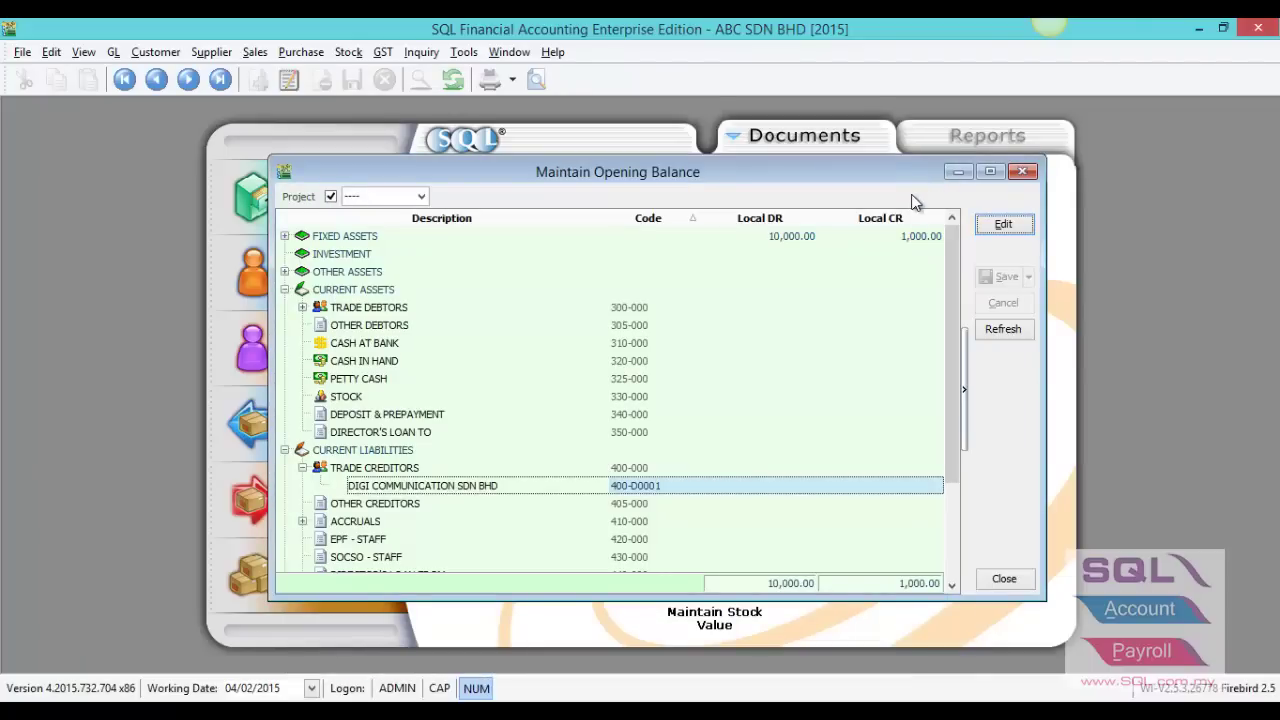
click(1000, 329)
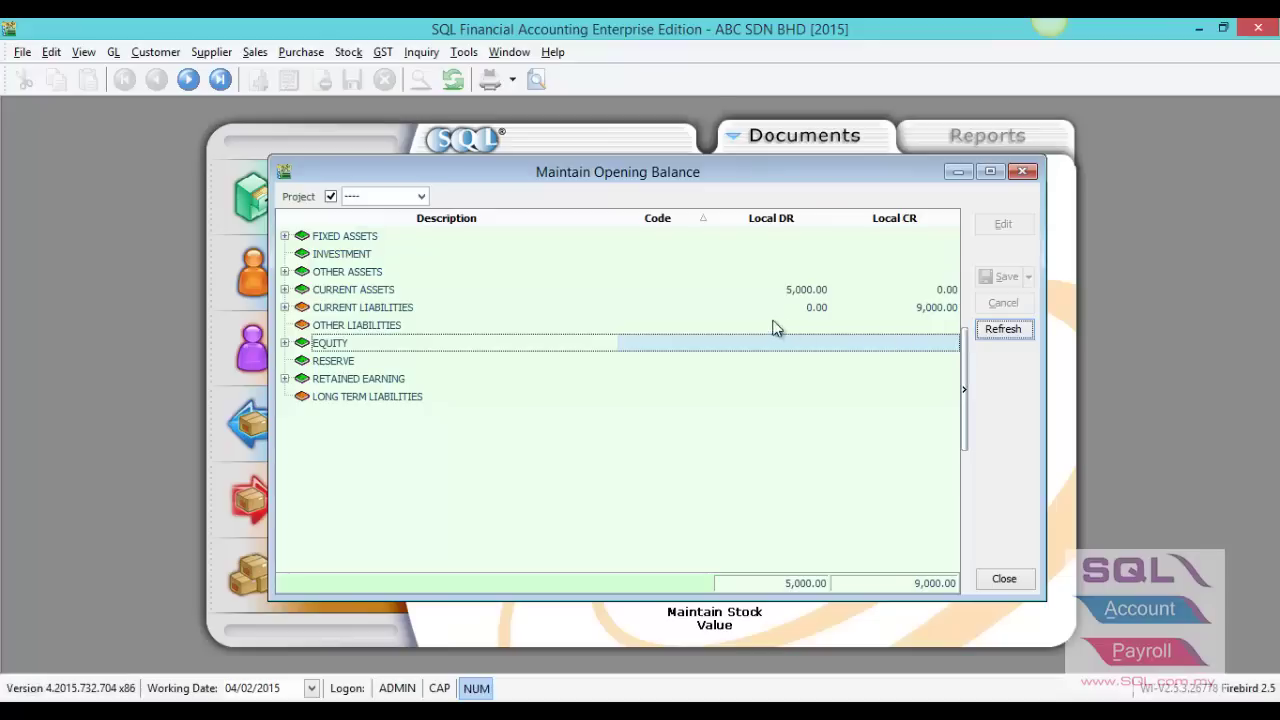
click(791, 289)
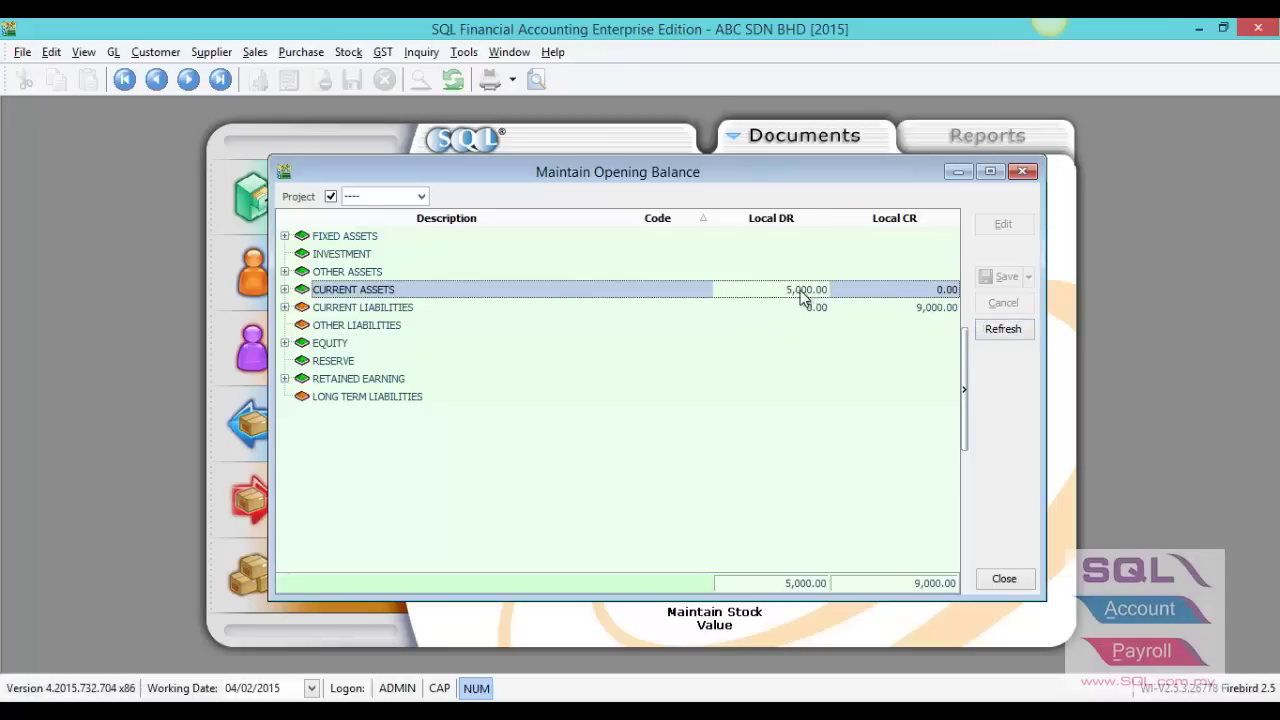
Expand Trade Debtors and Current Liabilities to verify the 5,000.00 debit and 9,000.00 credit
click(285, 289)
click(302, 307)
click(352, 325)
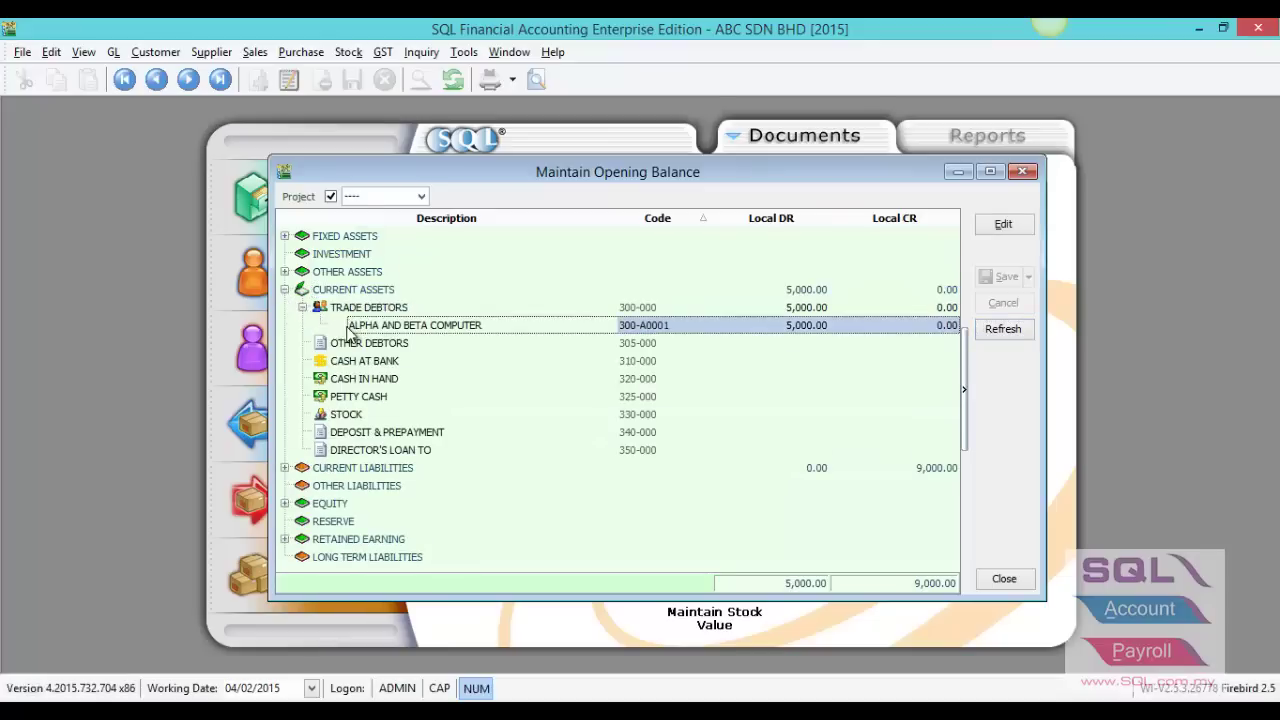
click(285, 467)
click(398, 487)
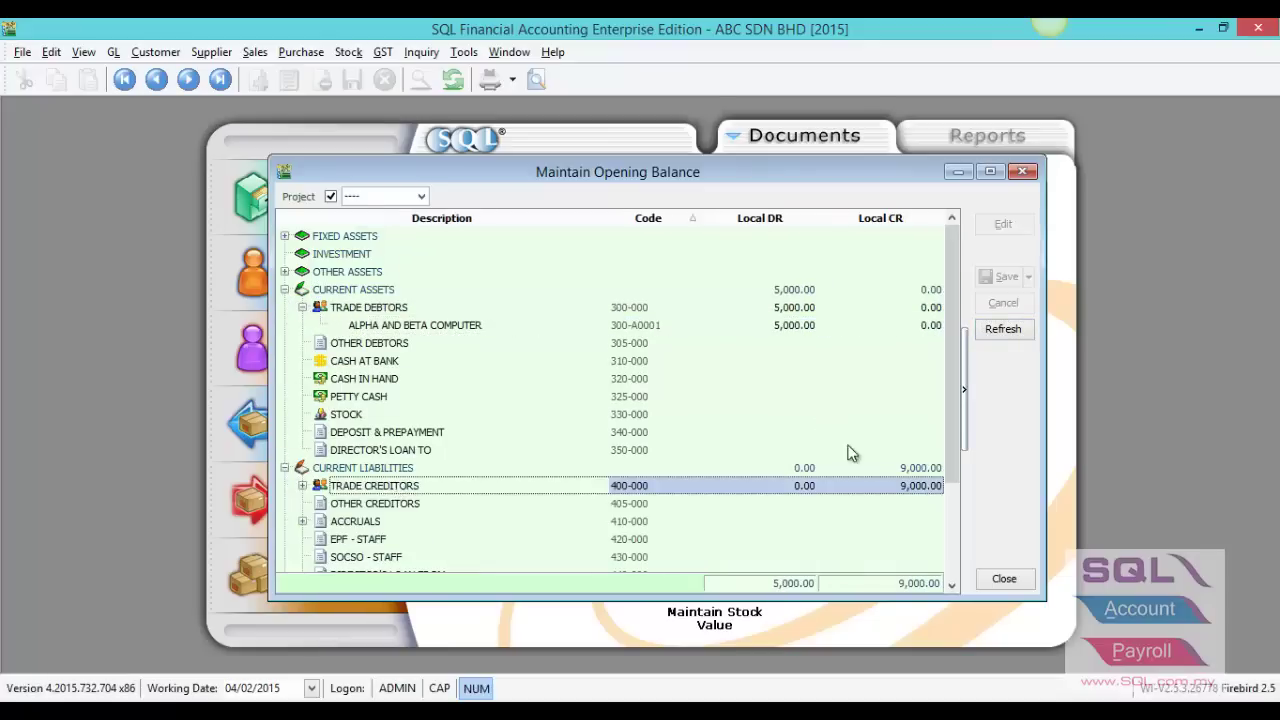
key(Up)
key(Up)
key(Up)
key(Up)
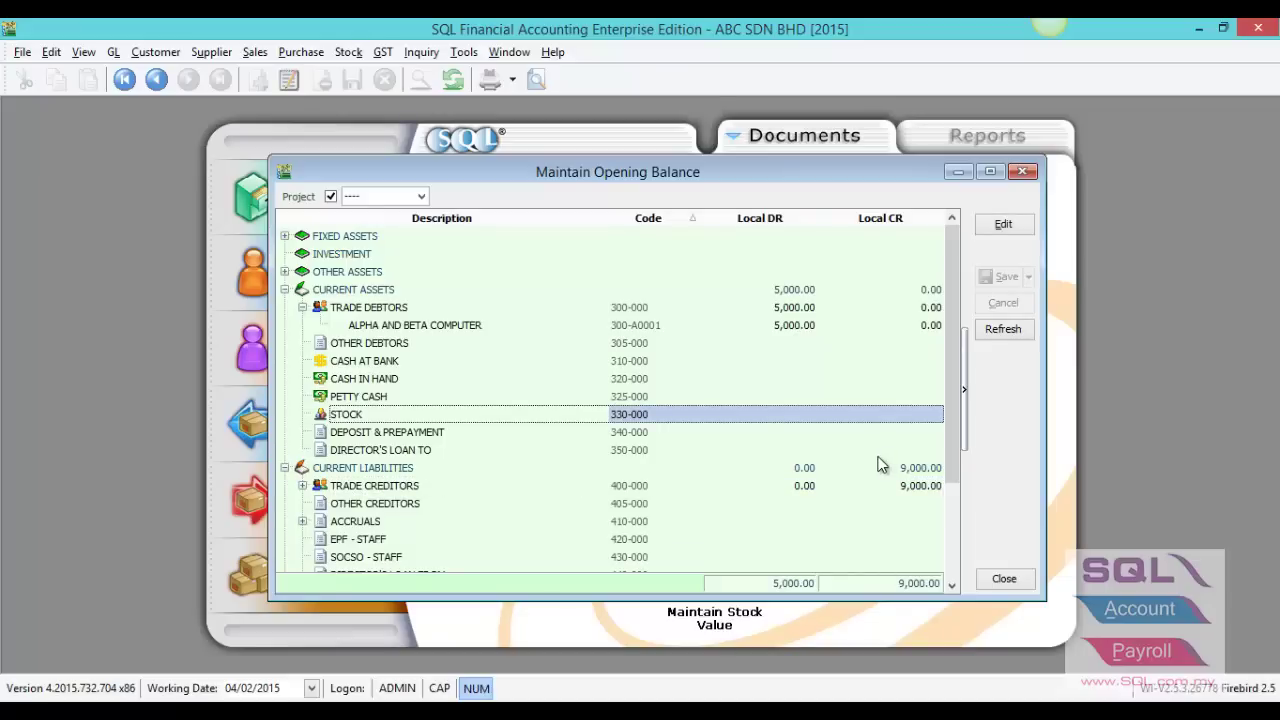
click(793, 417)
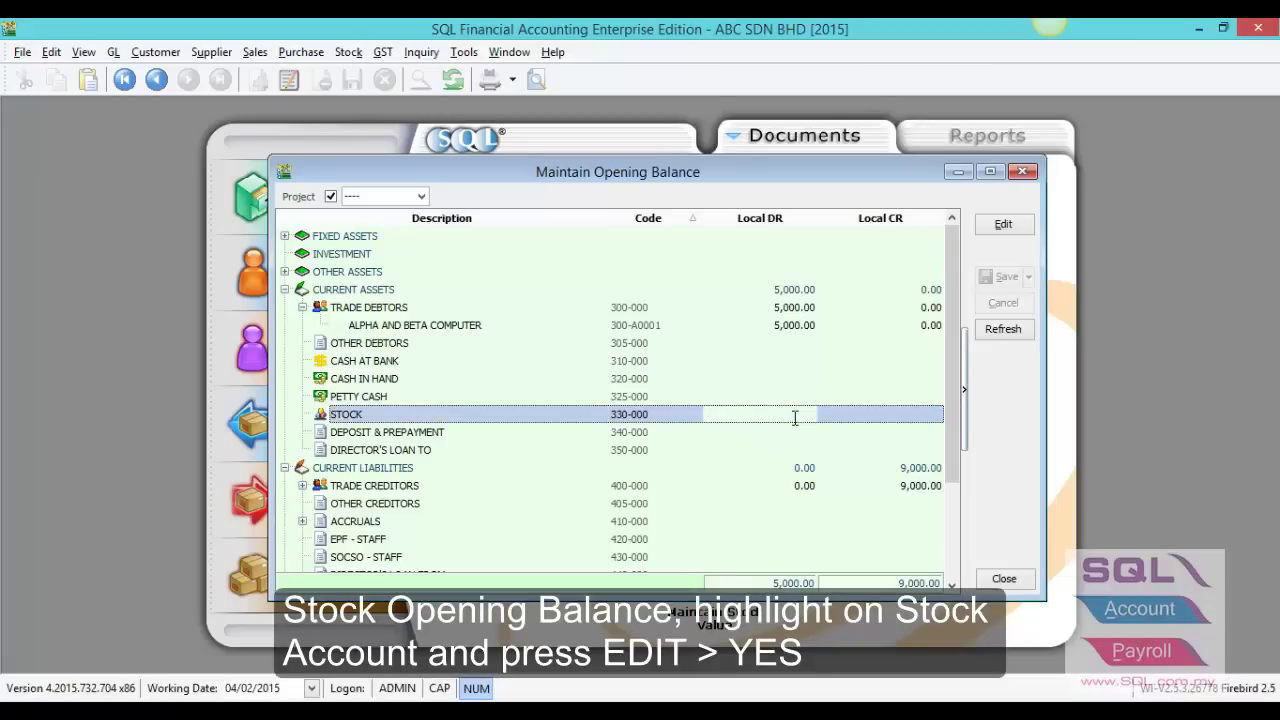
Enter 10000 as the STOCK account's 31-Dec 2014 closing value and save it
click(1025, 226)
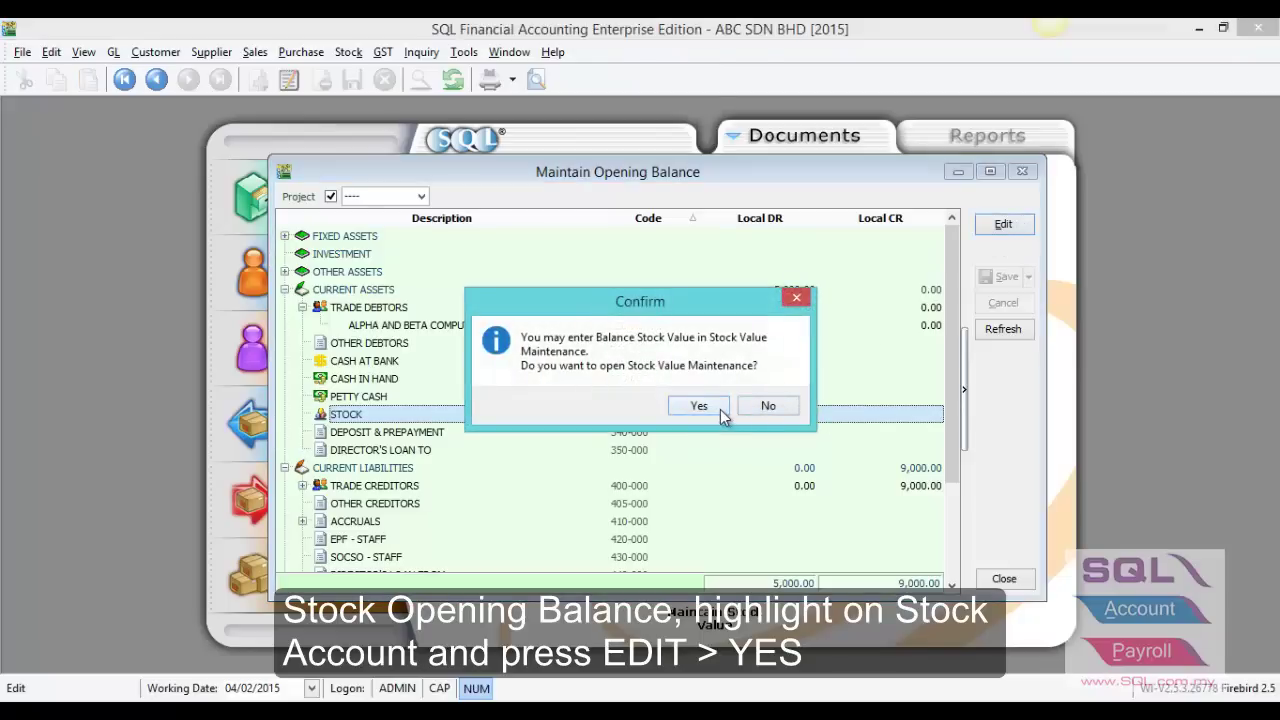
click(720, 409)
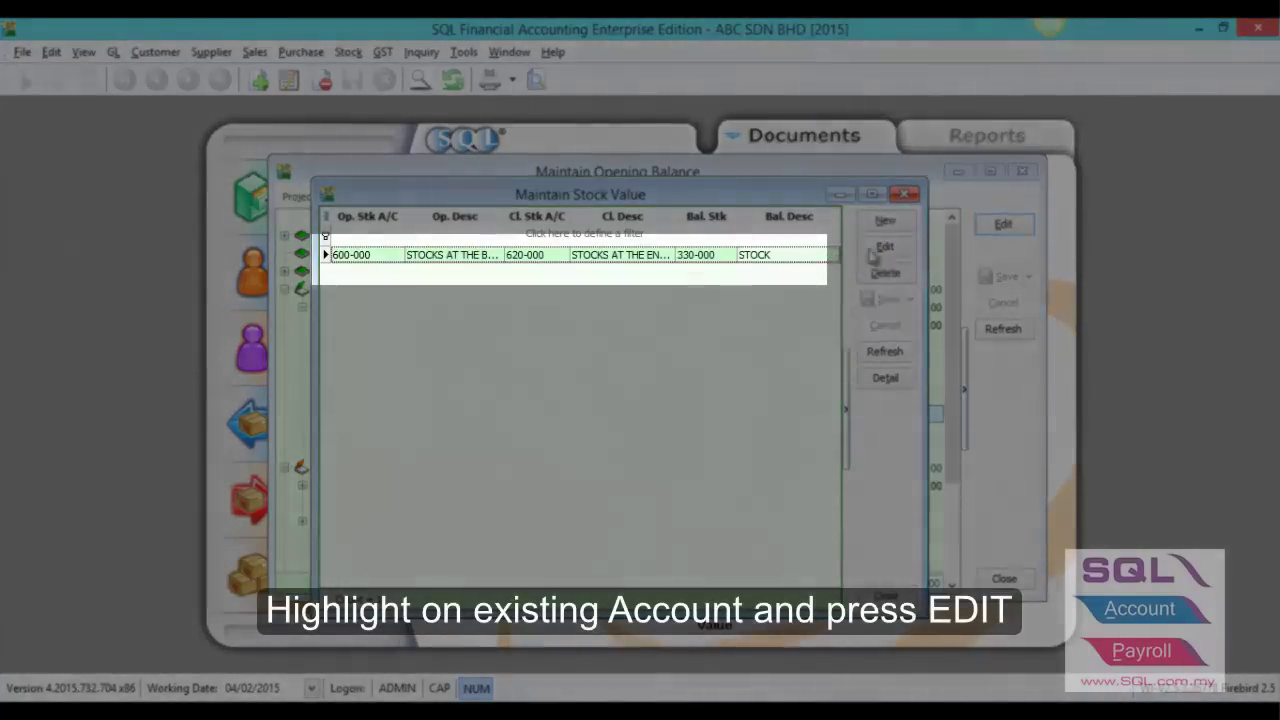
click(885, 248)
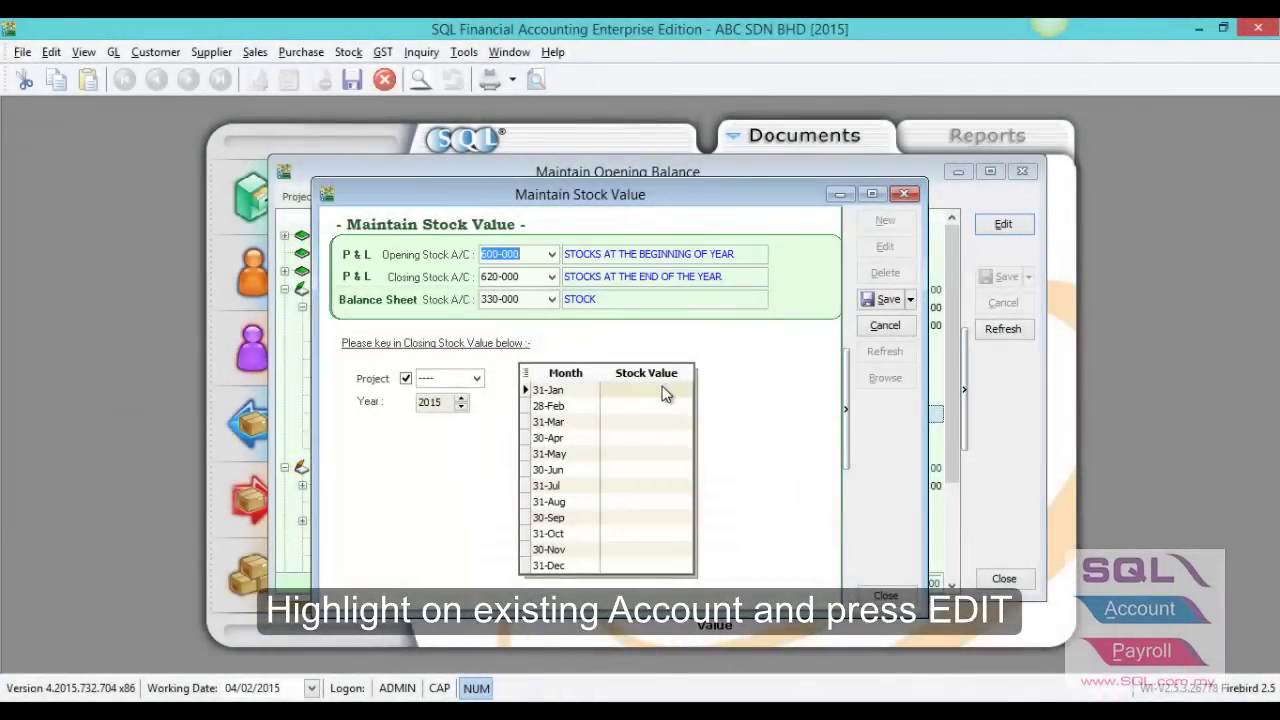
click(462, 407)
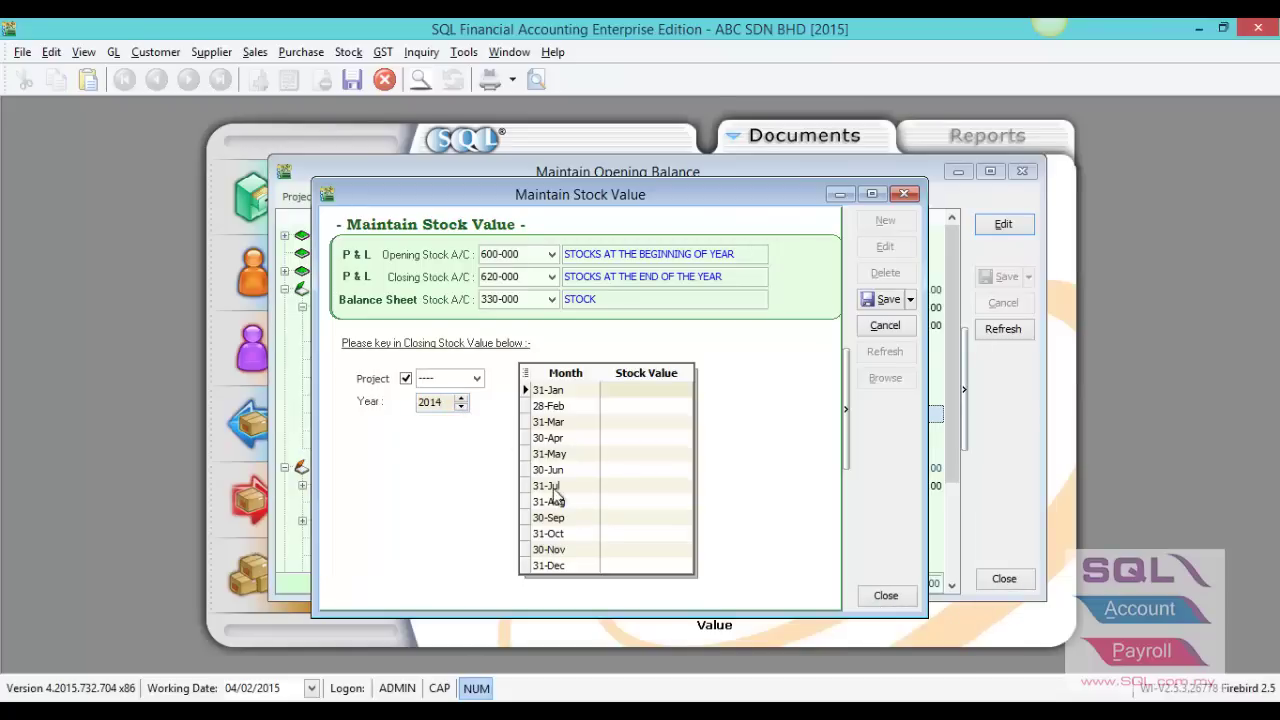
click(624, 565)
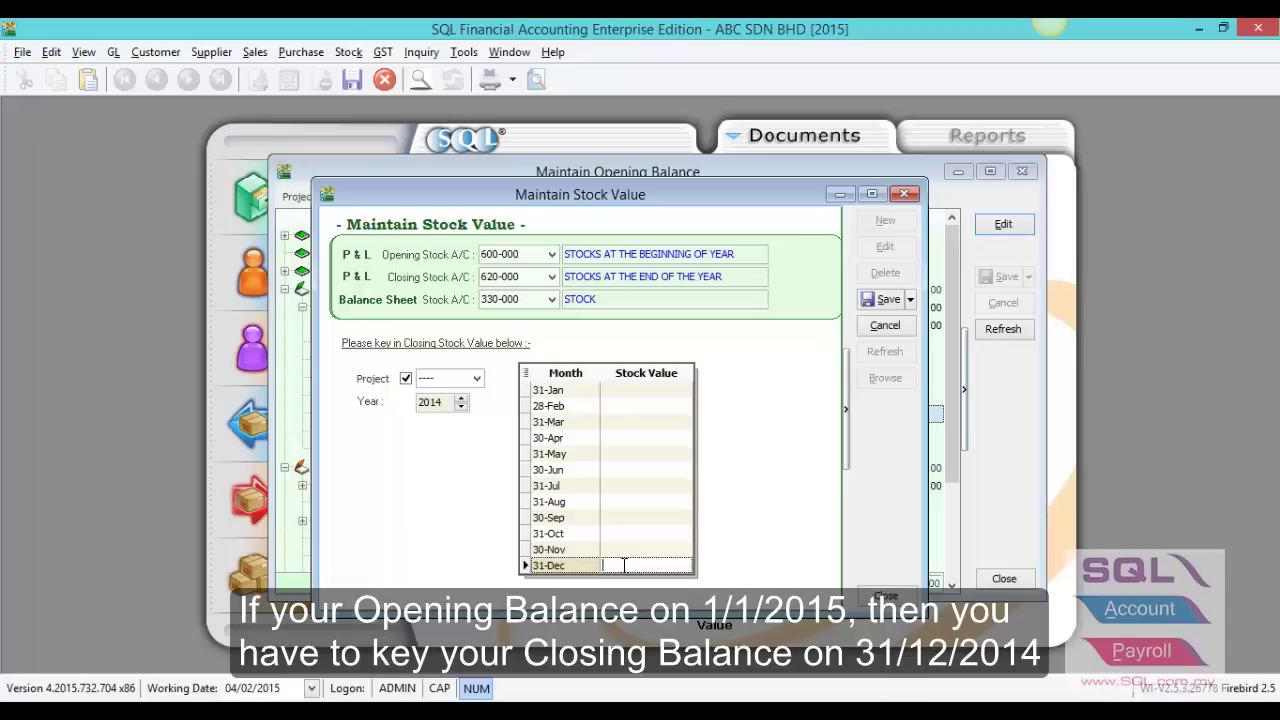
text(1)
text(0000)
click(870, 301)
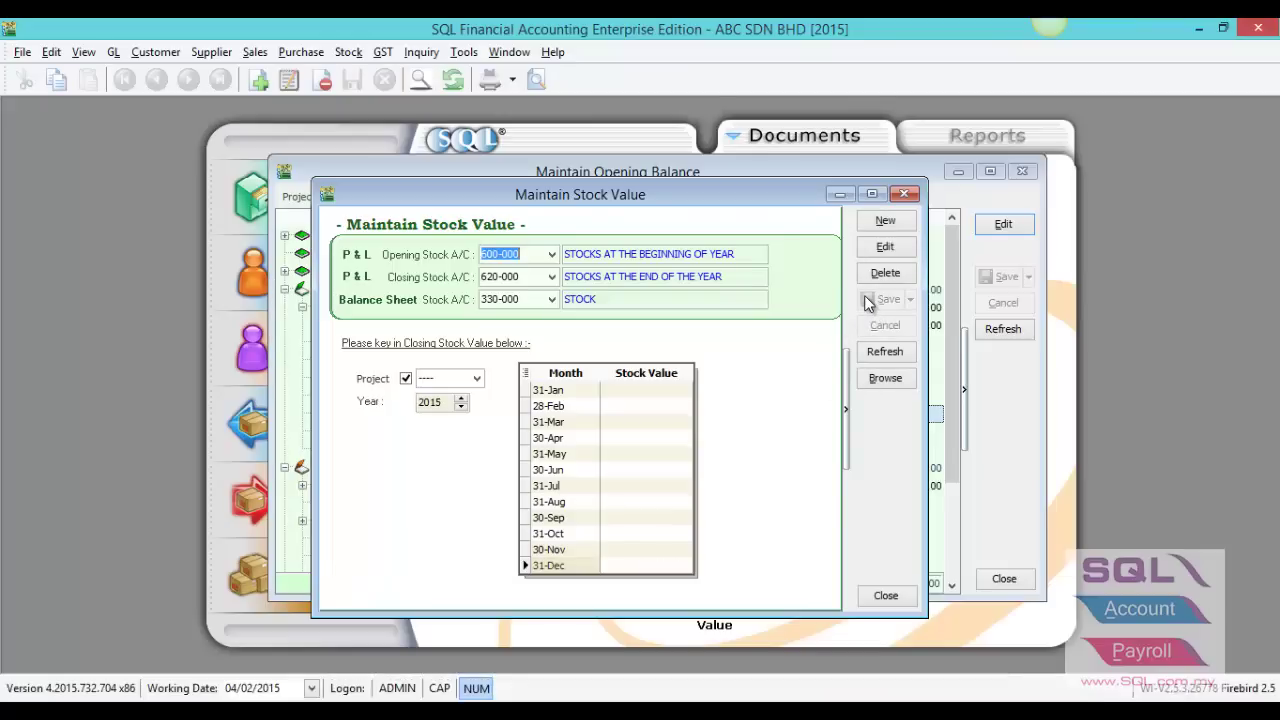